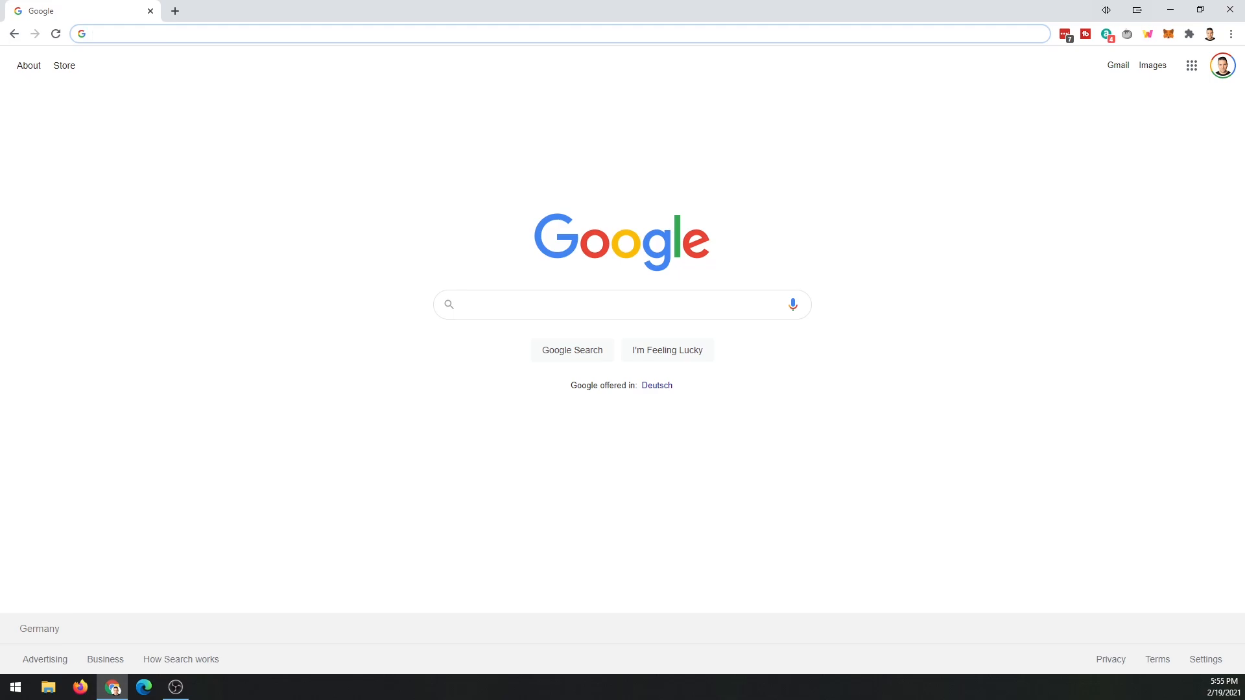
Open oculus.com/casting in the browser and choose Cast from the headset's Sharing options.
text(oculus.co)
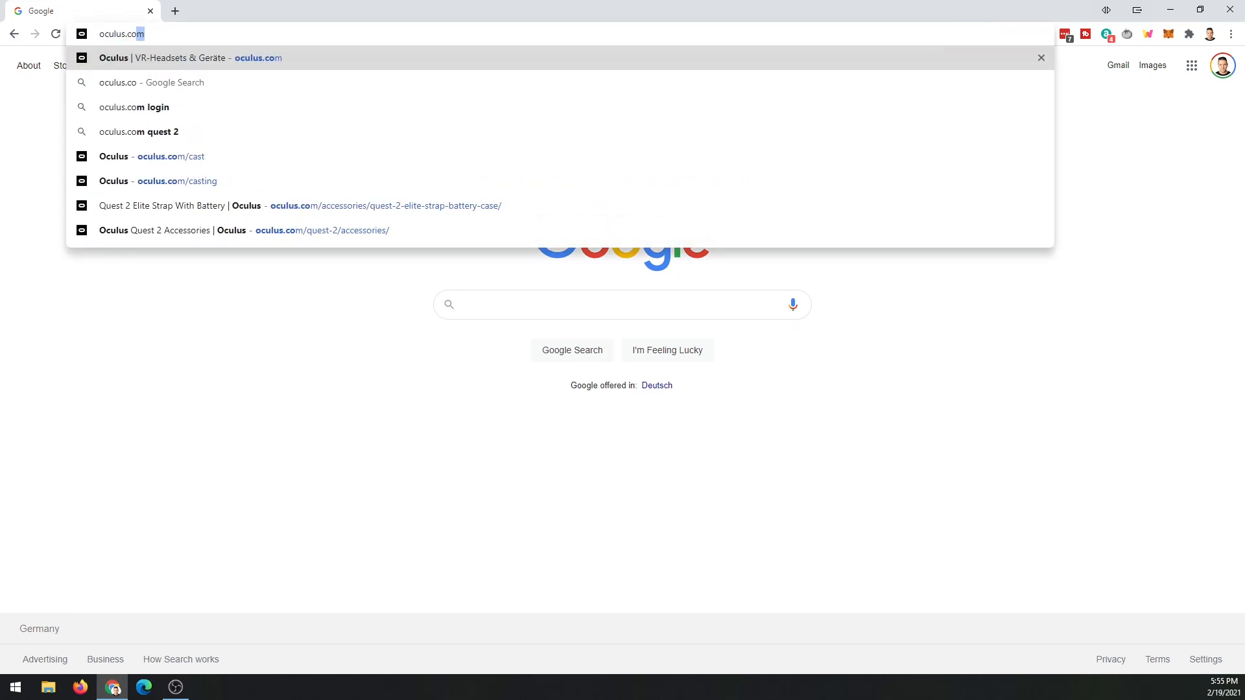
text(m/casting)
key(Return)
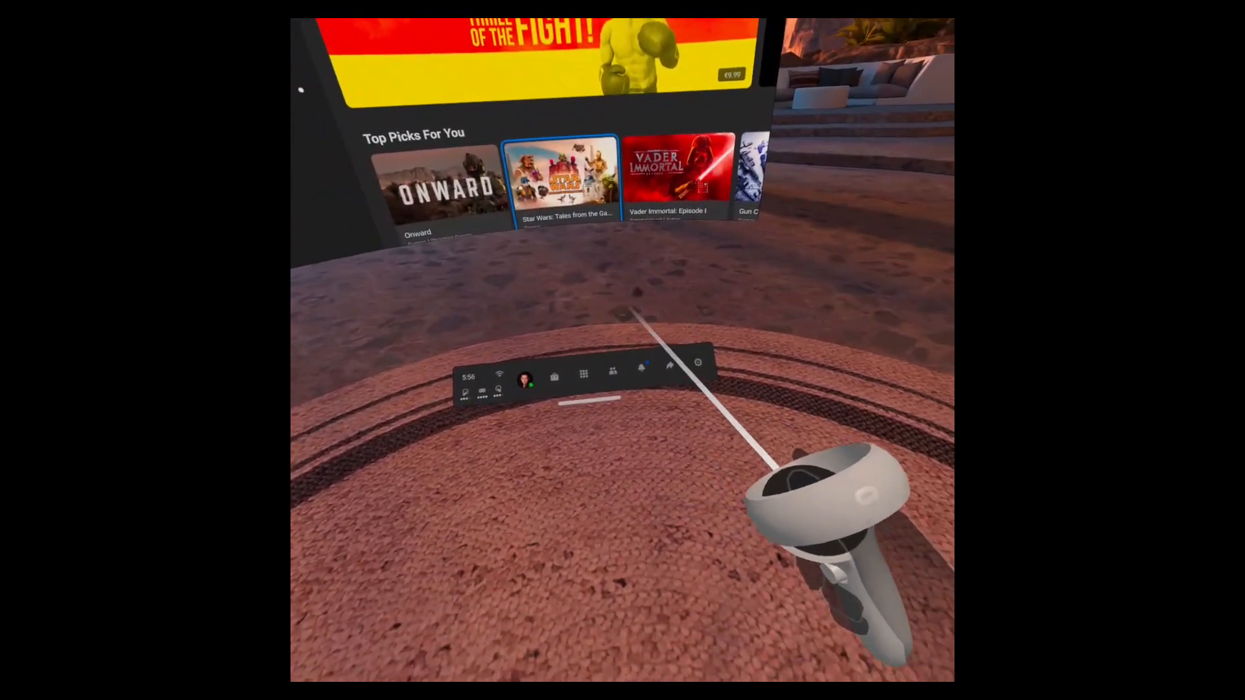
click(673, 356)
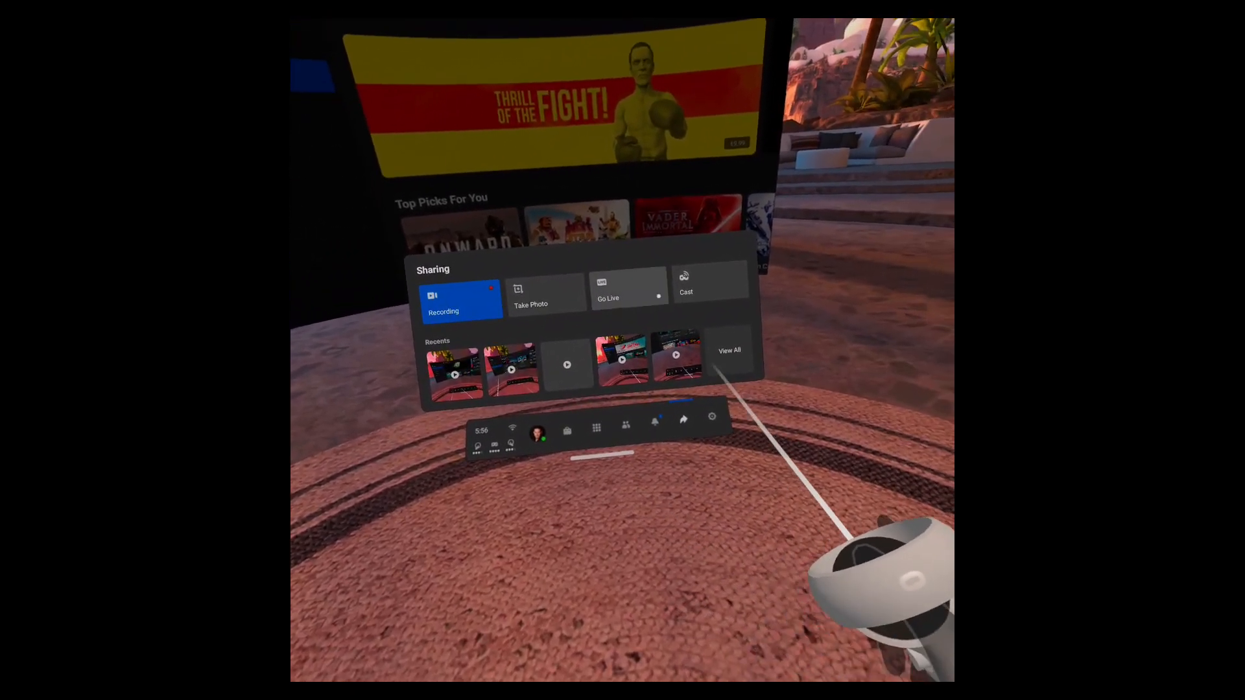
click(687, 283)
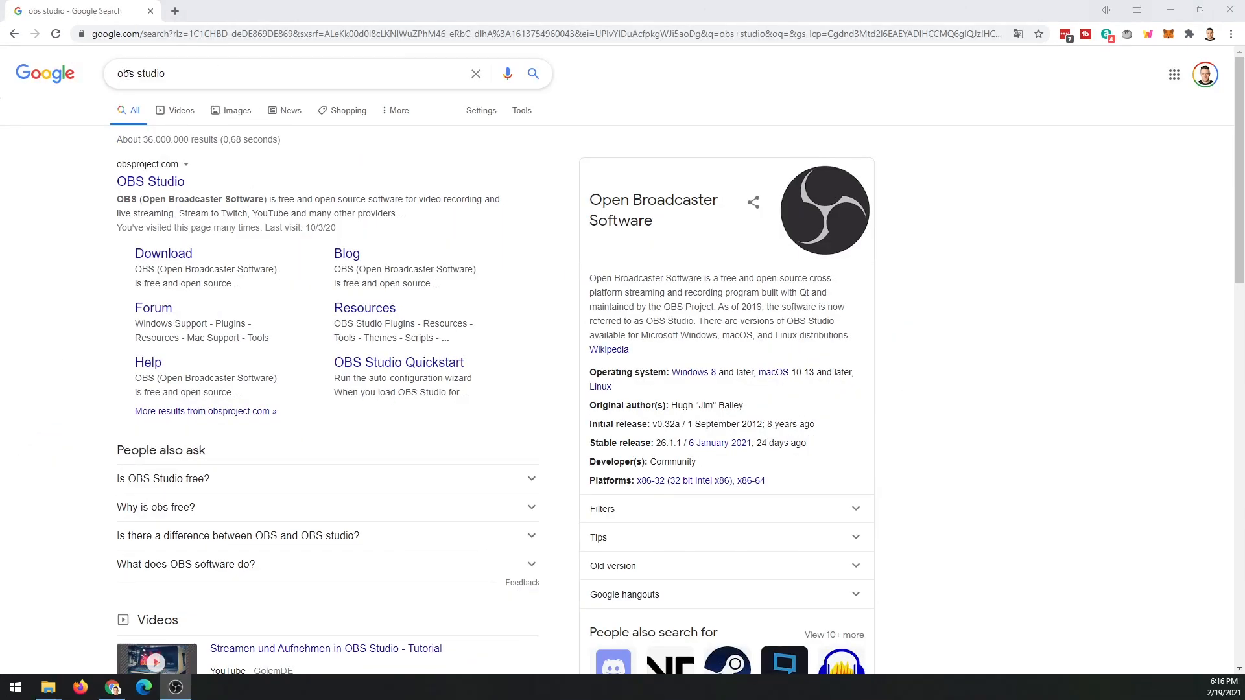
Go to the OBS Studio website from the web search and download the Windows version.
click(165, 75)
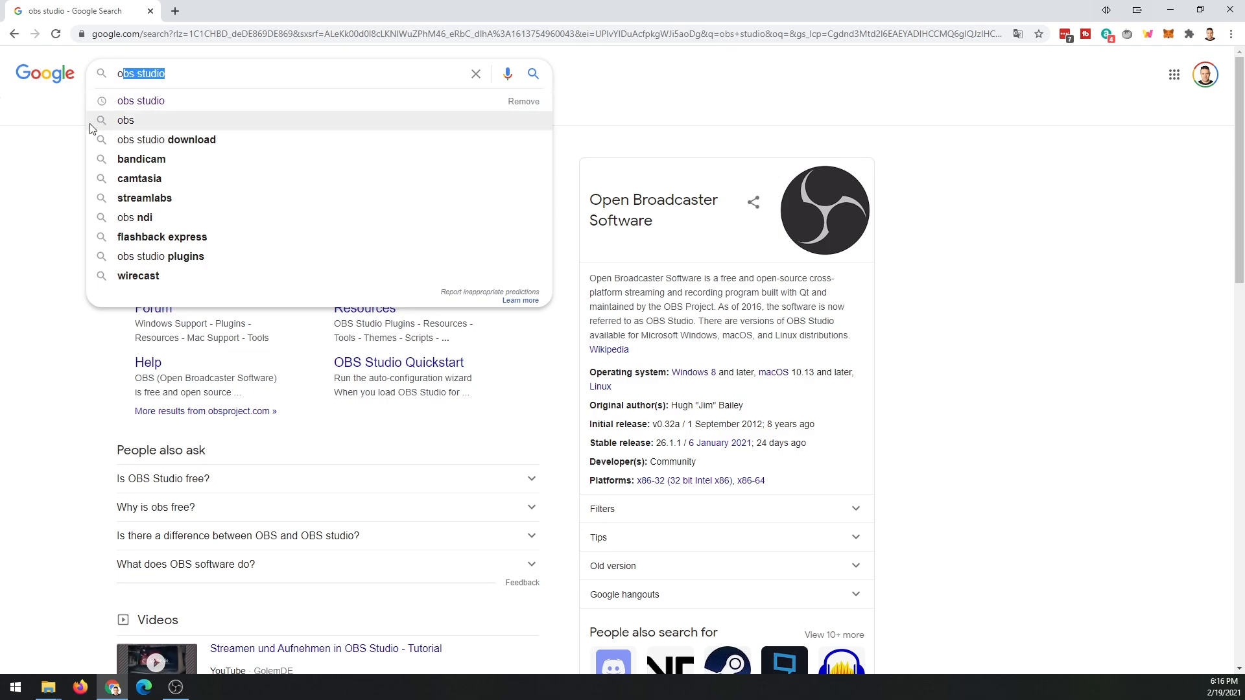
click(50, 182)
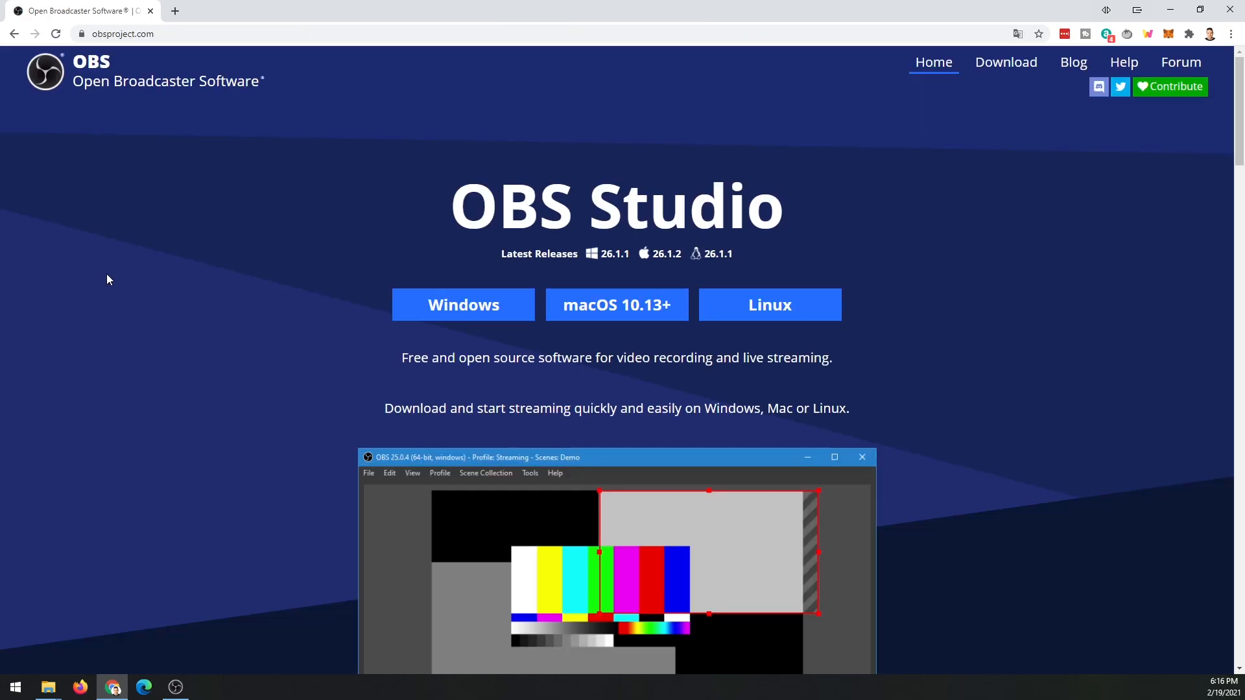
click(508, 303)
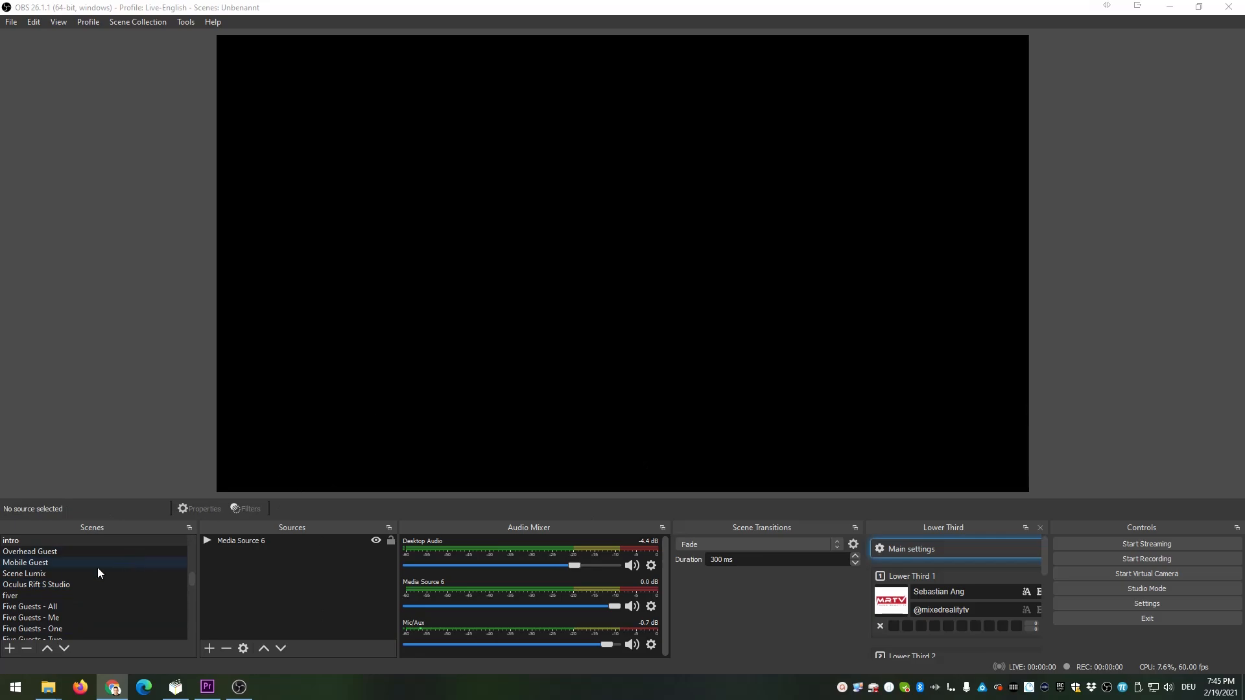
In OBS, create a scene named Oculus Quest Streaming and add a new Display Capture source to it.
click(11, 648)
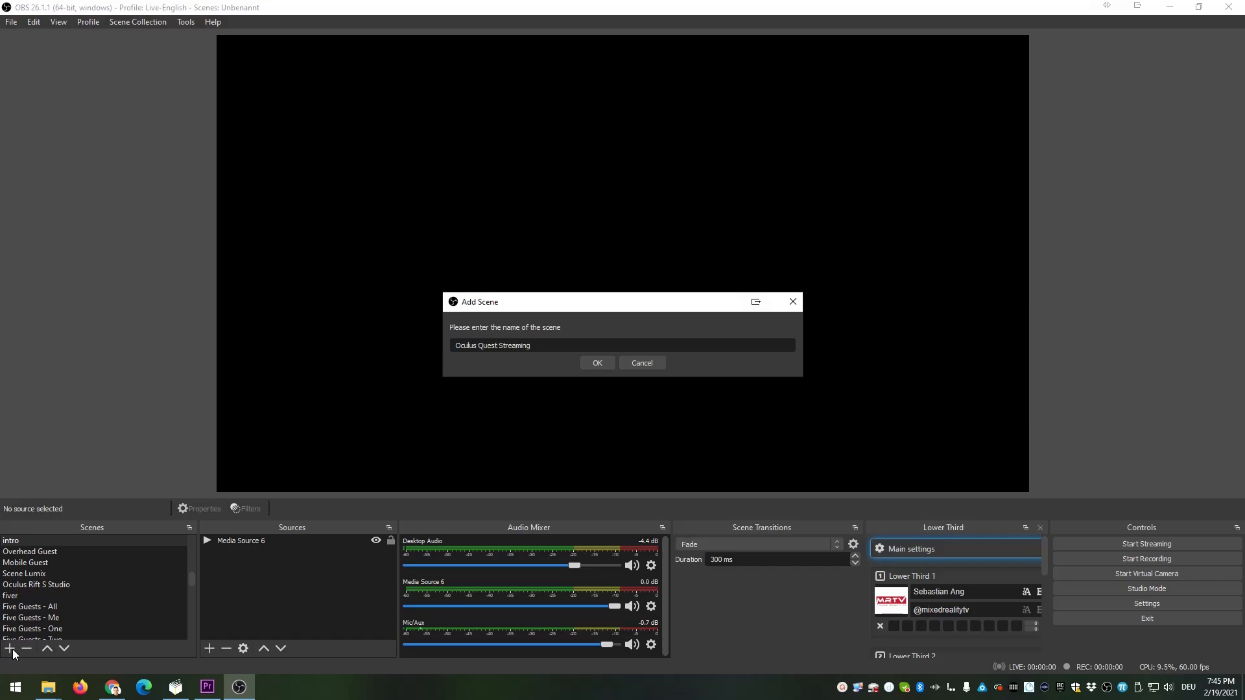
click(590, 366)
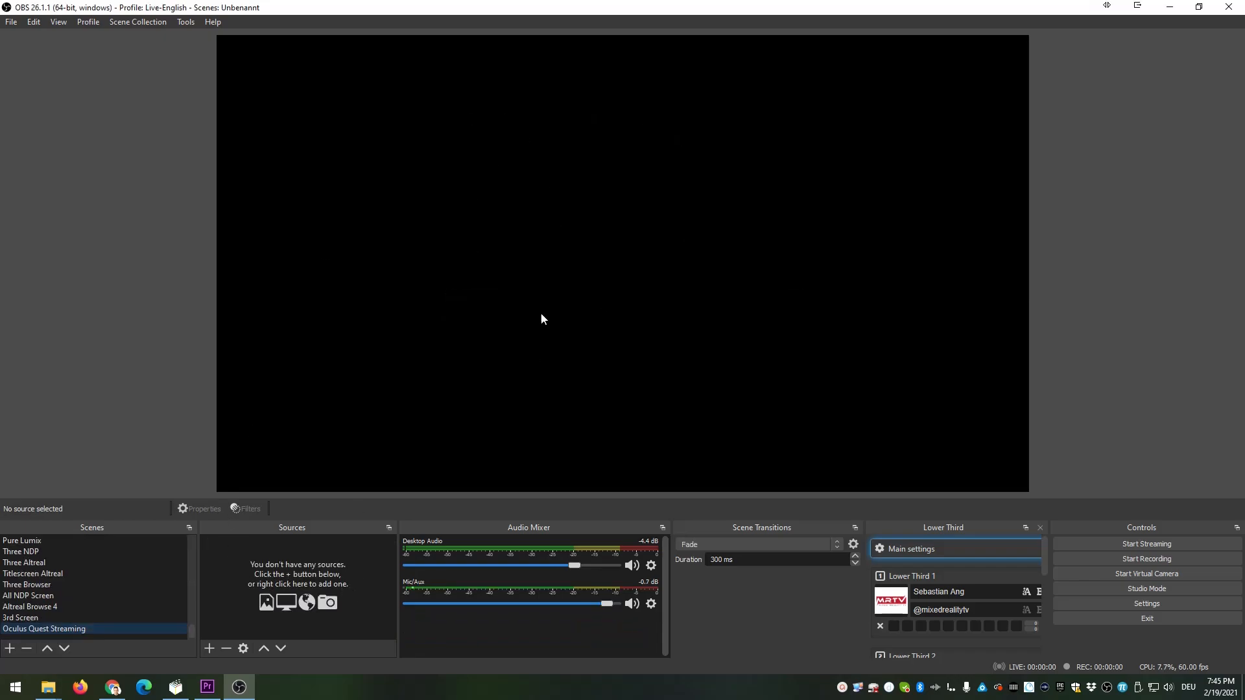
click(210, 648)
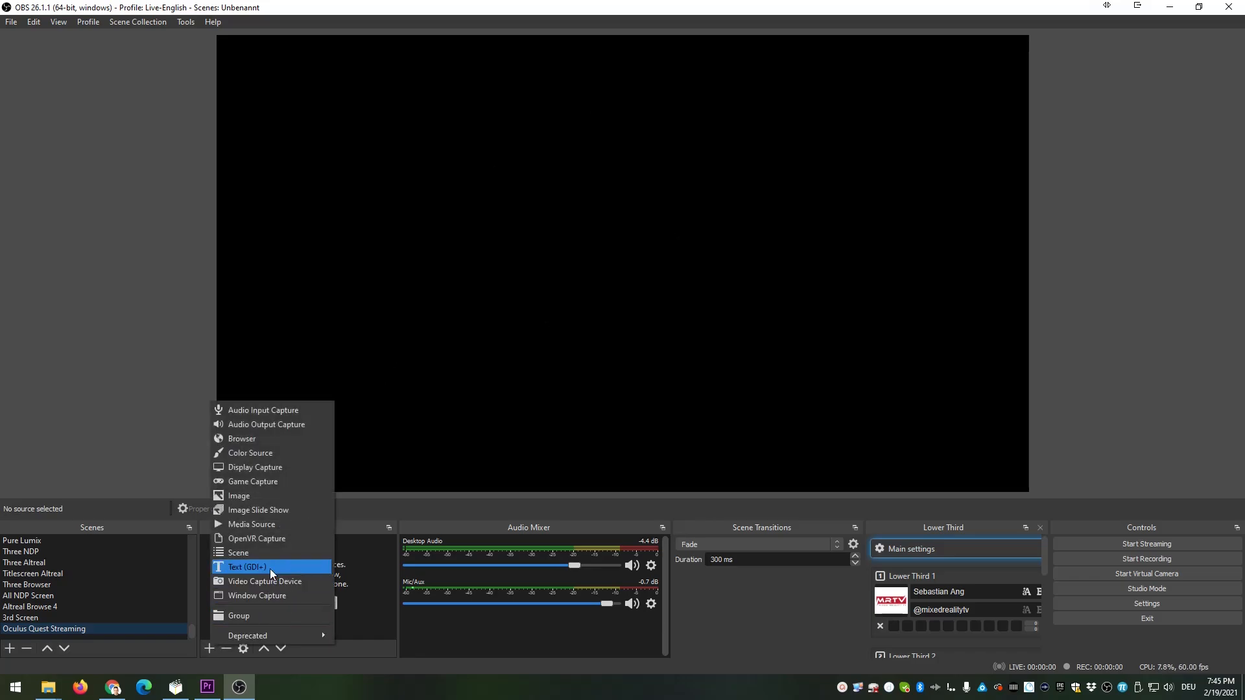
click(259, 465)
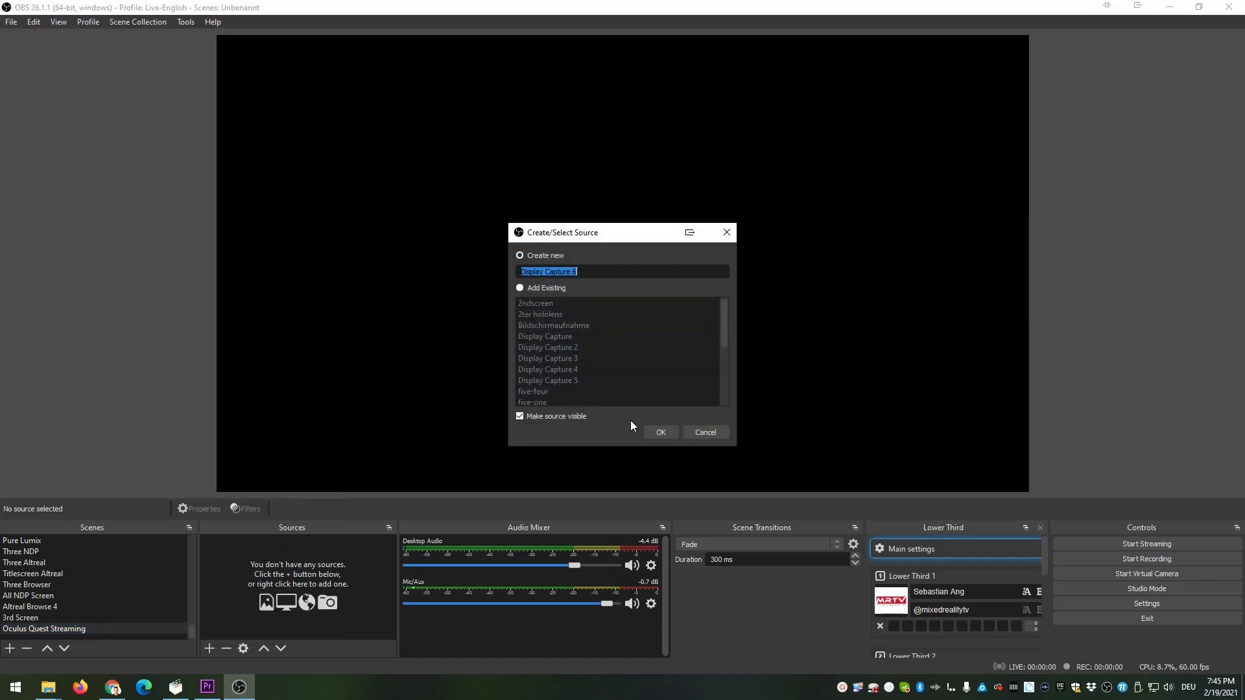
click(656, 432)
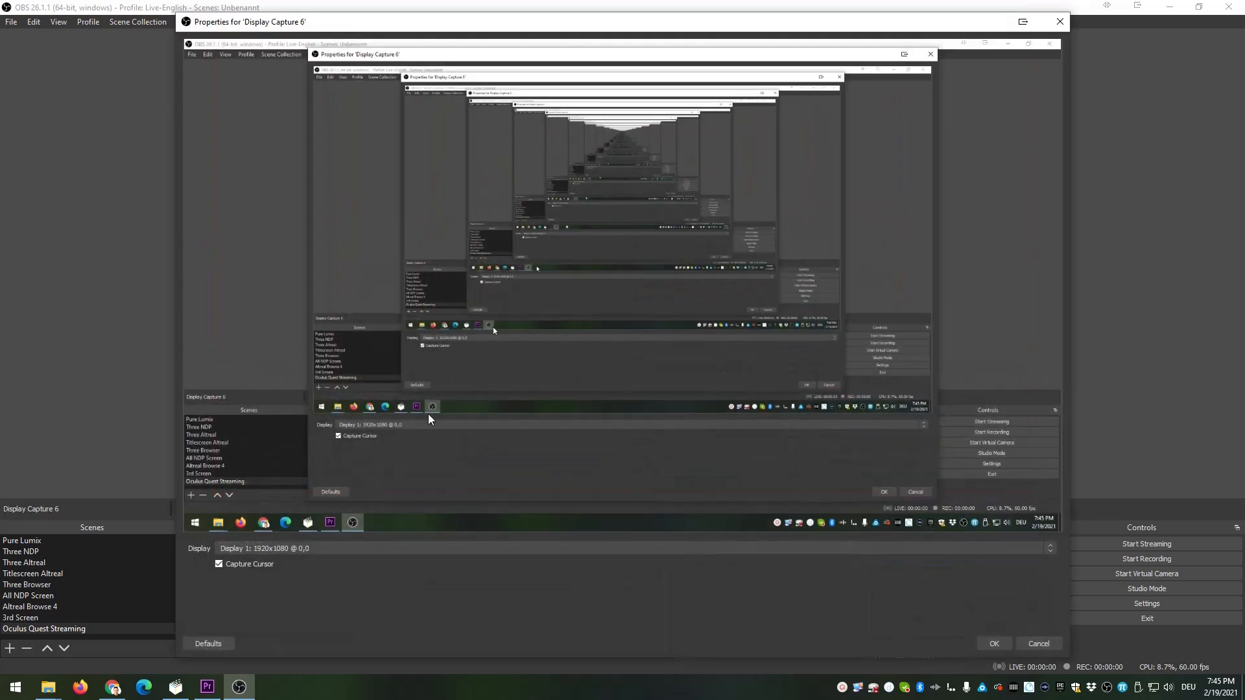
Set the display capture to Display 2: 1920x1080 @ 2944,0 and accept its properties.
click(263, 550)
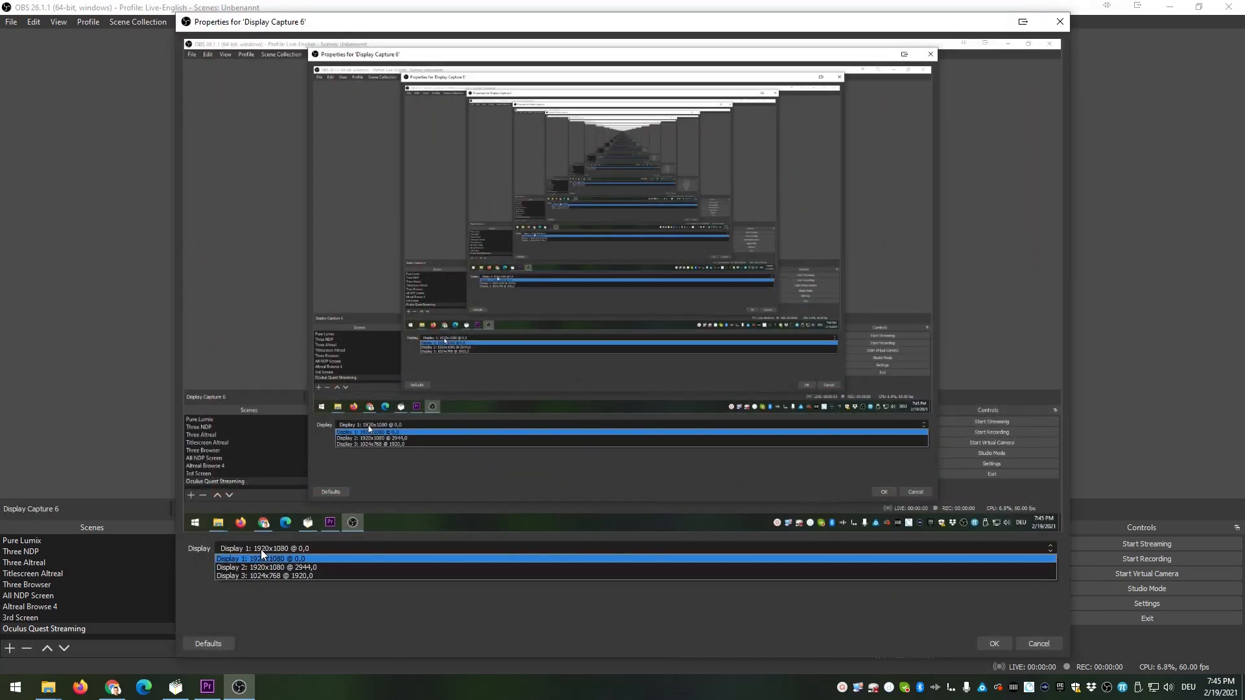
click(258, 567)
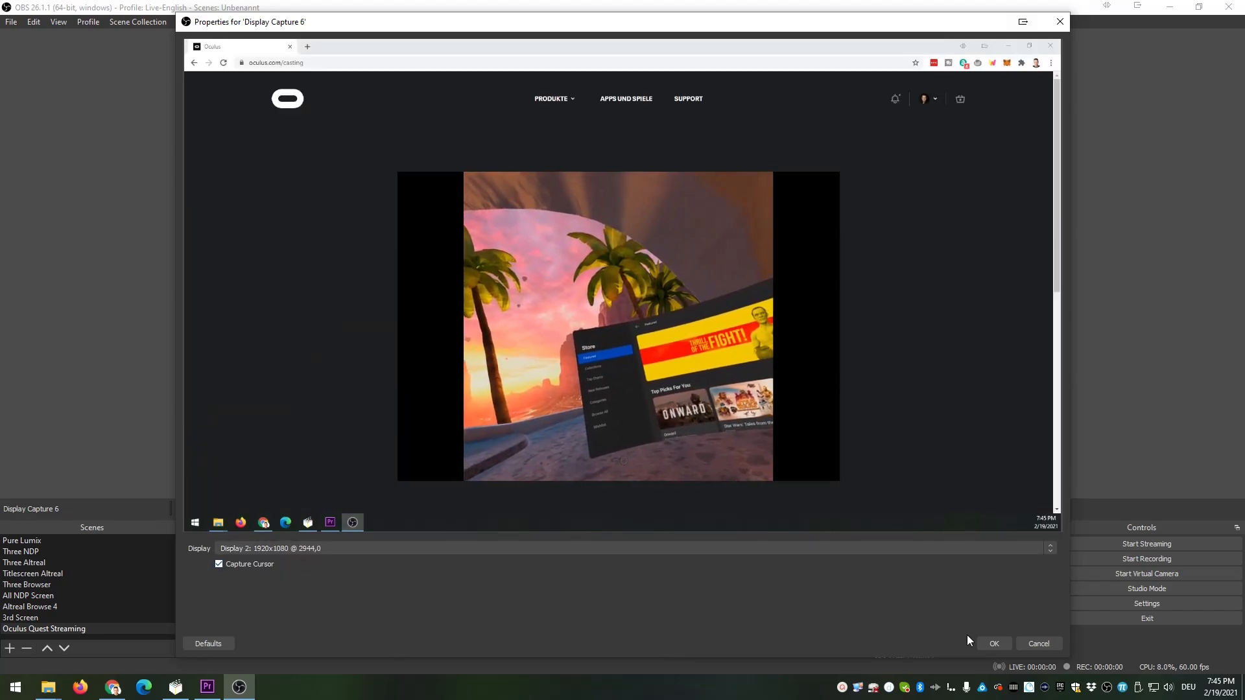
click(991, 643)
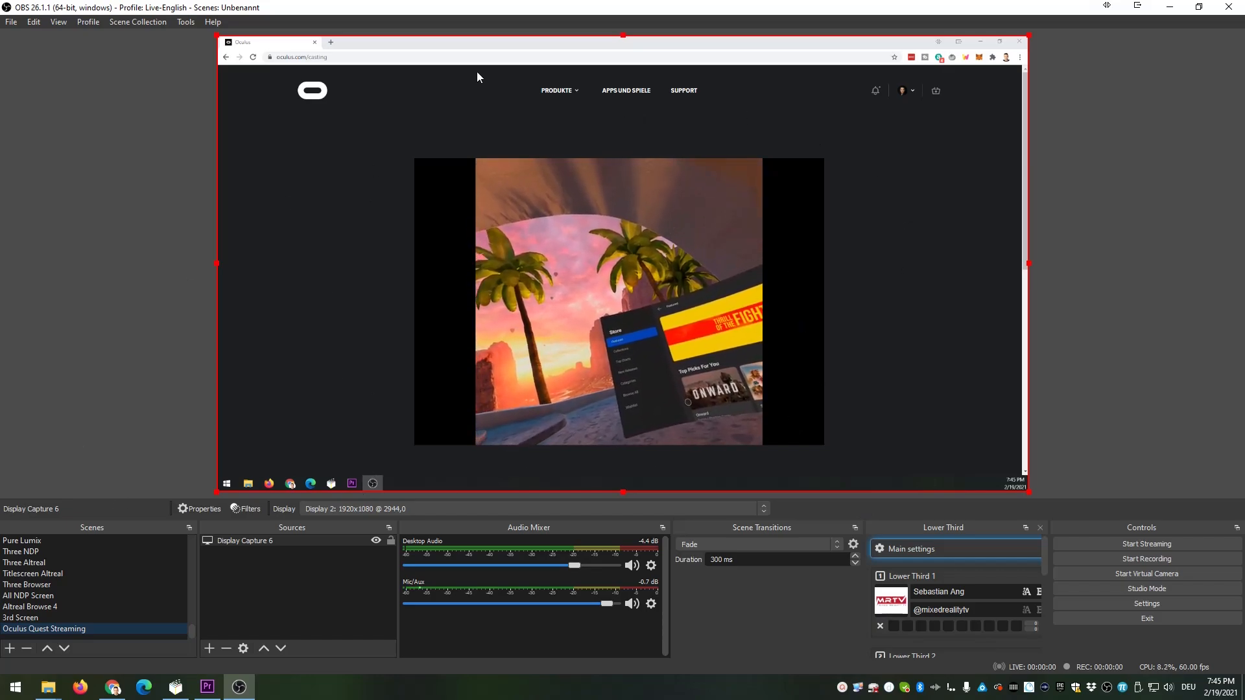
Add a Crop/Pad effect filter with its default name to the display capture source.
right_click(246, 541)
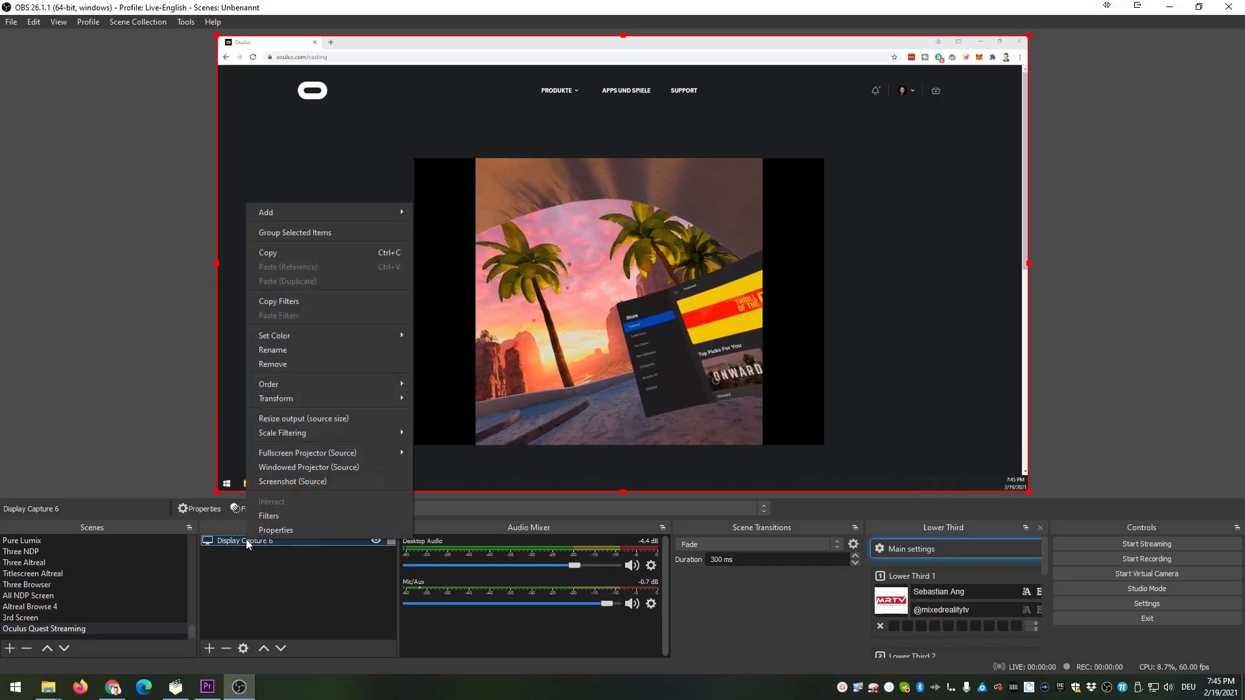
click(282, 516)
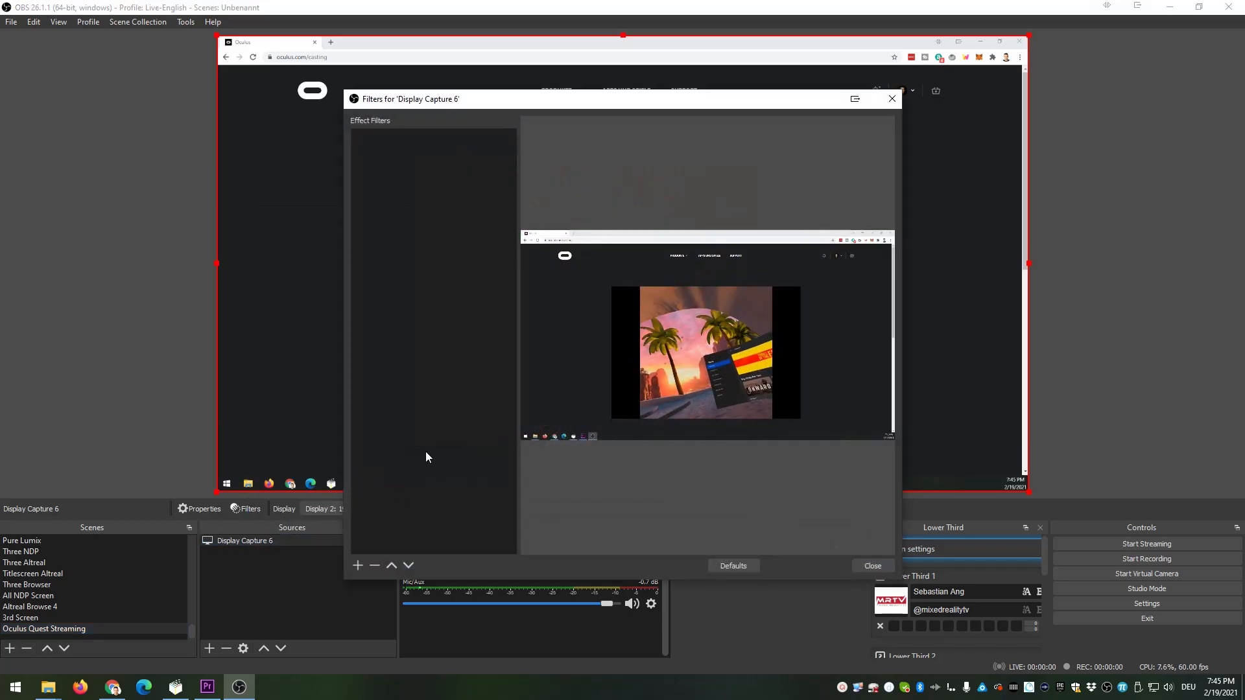
click(358, 564)
click(399, 472)
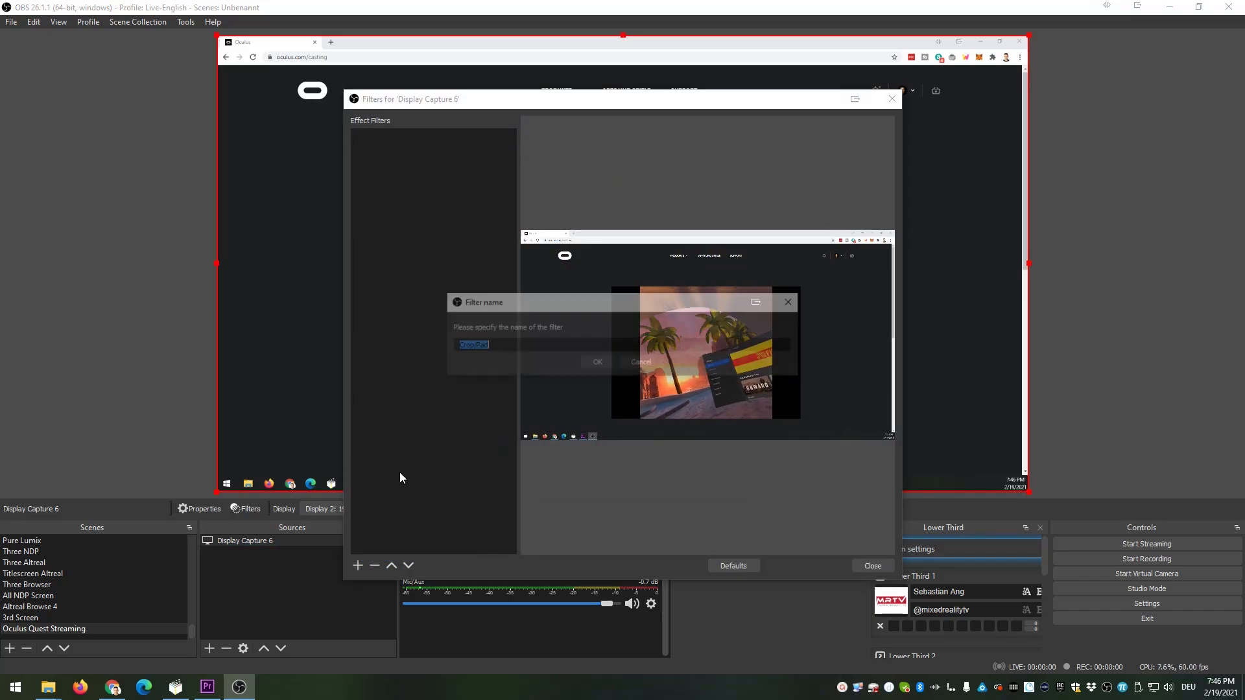
click(595, 363)
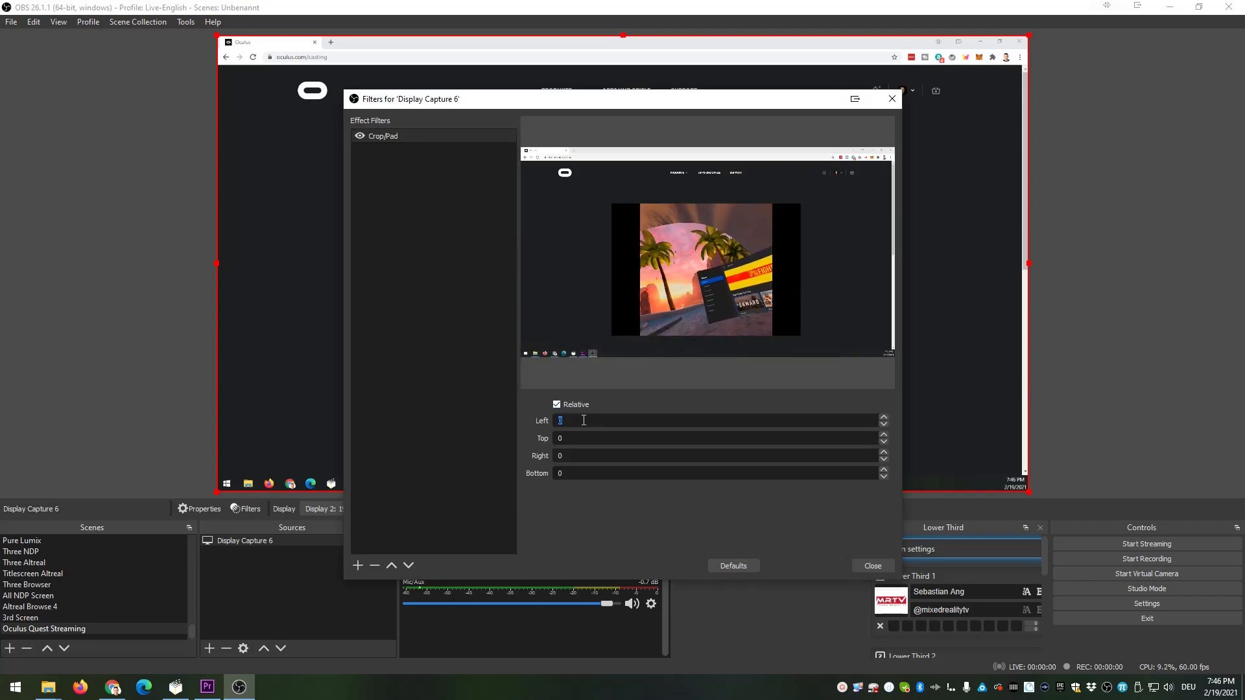
Set the filter's Left crop to 611 so the casting image begins at the edge.
text(600)
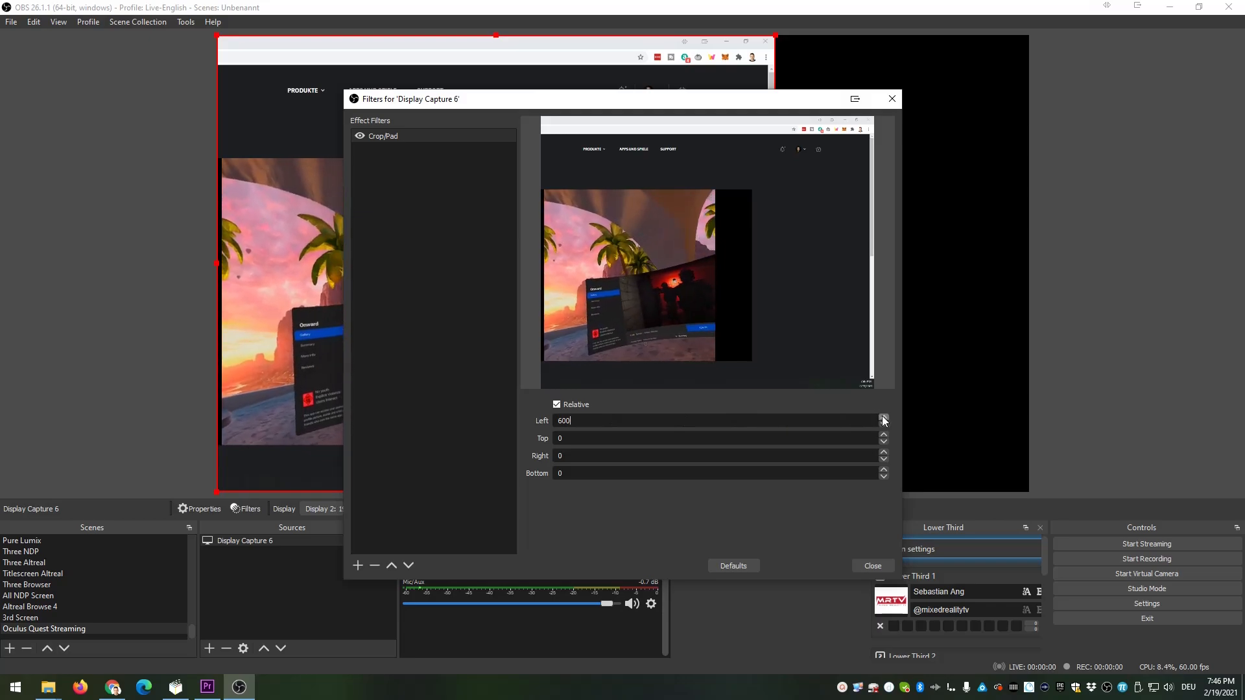
click(883, 418)
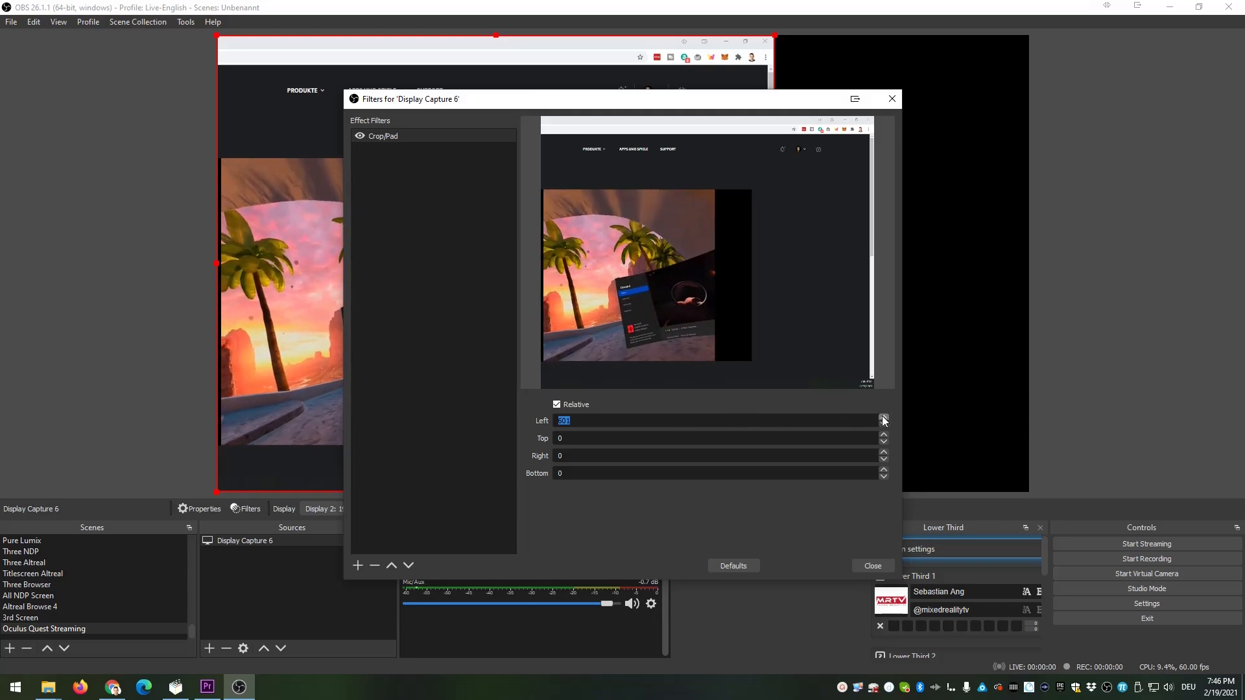
click(883, 418)
click(883, 418)
click(883, 418)
click(883, 418)
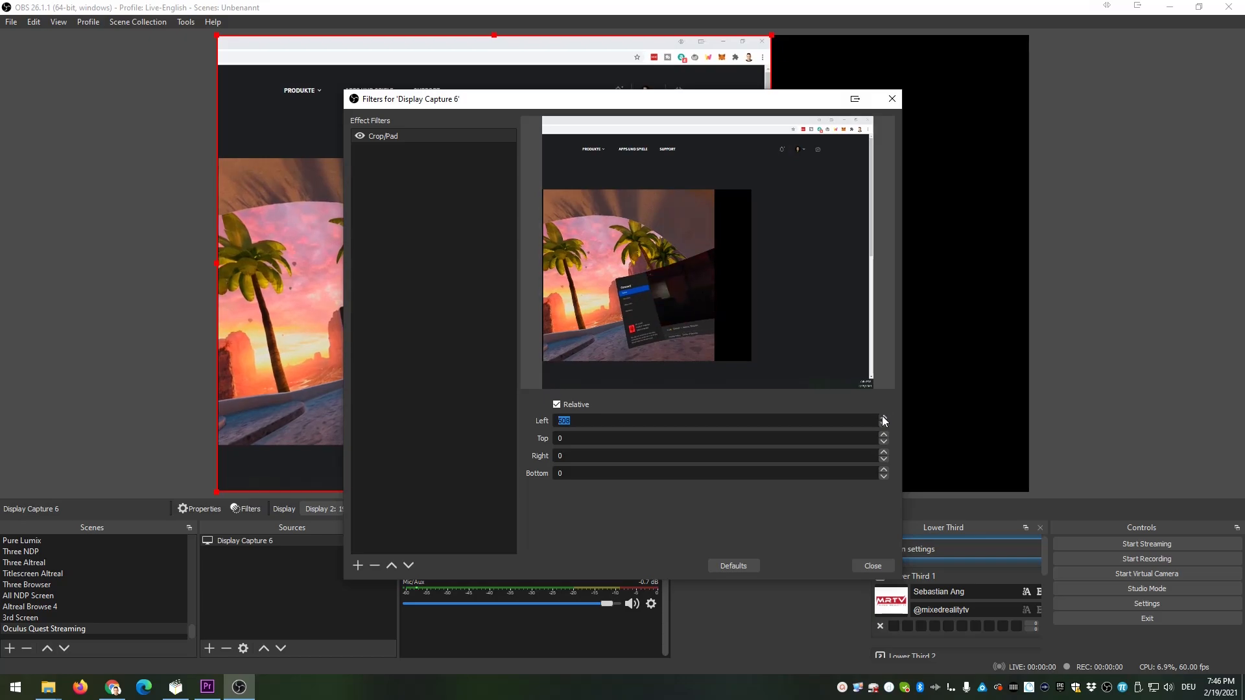
click(882, 416)
click(882, 417)
click(883, 417)
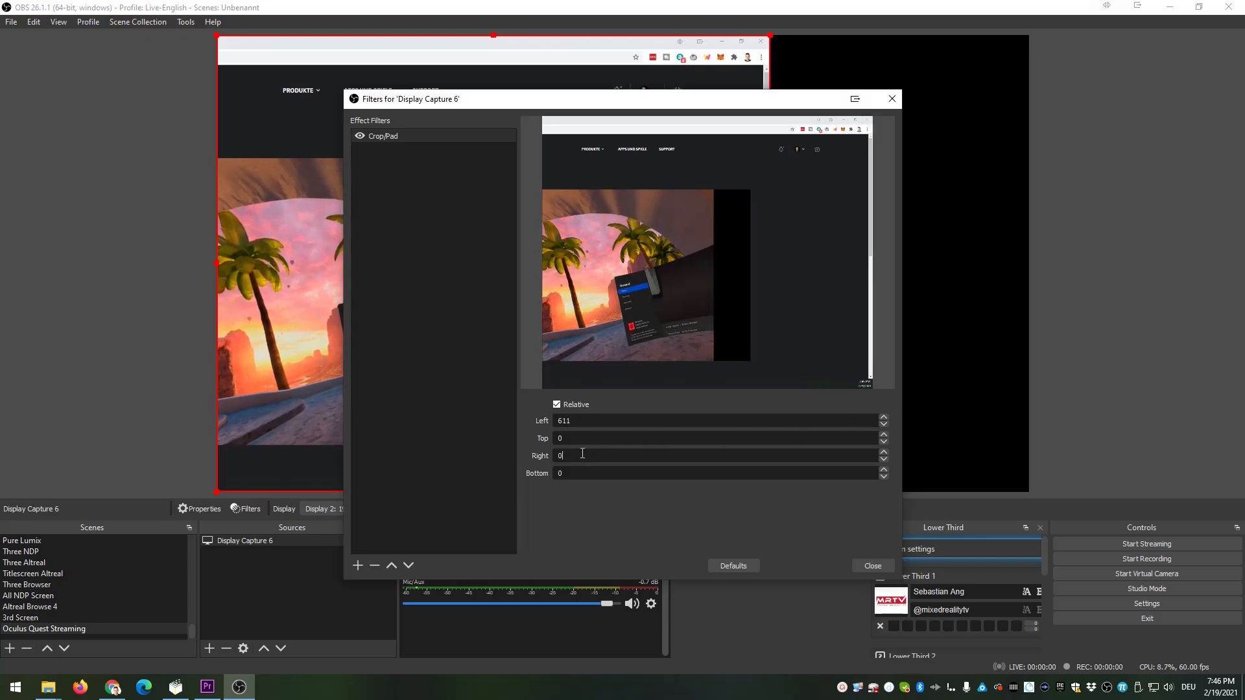
Set the filter's Right crop to 630 to cut off the black bar beside the casting image.
text(600)
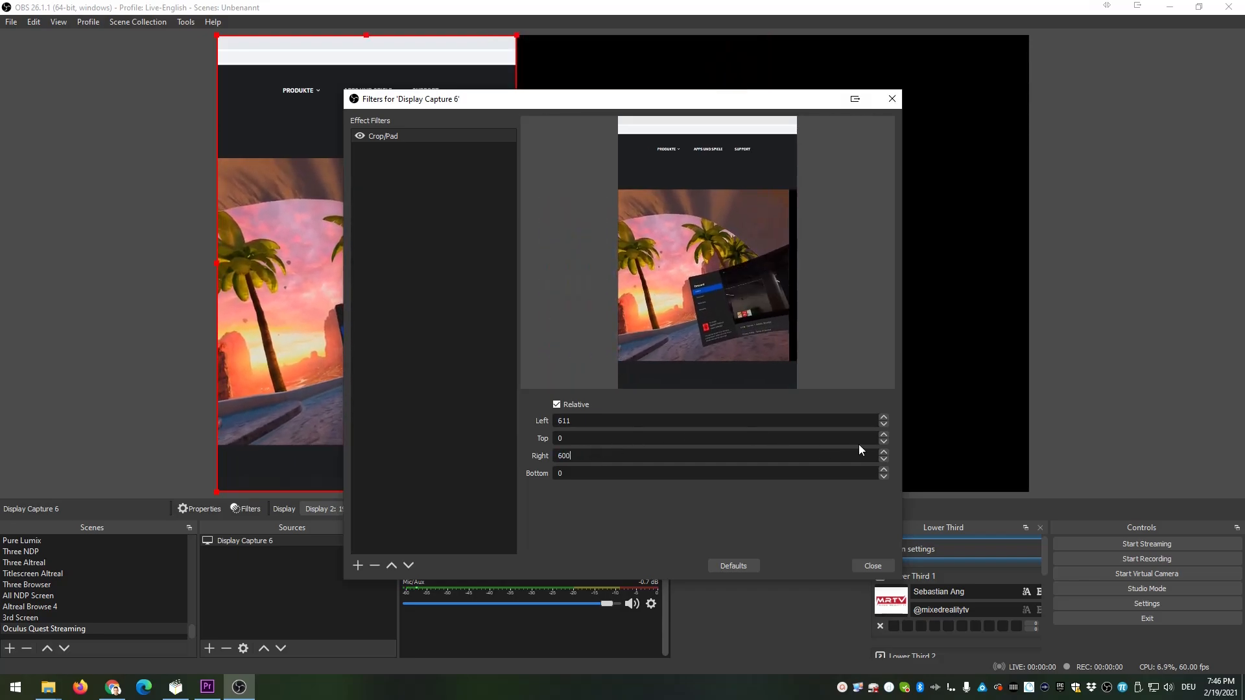
click(883, 452)
click(883, 452)
click(883, 451)
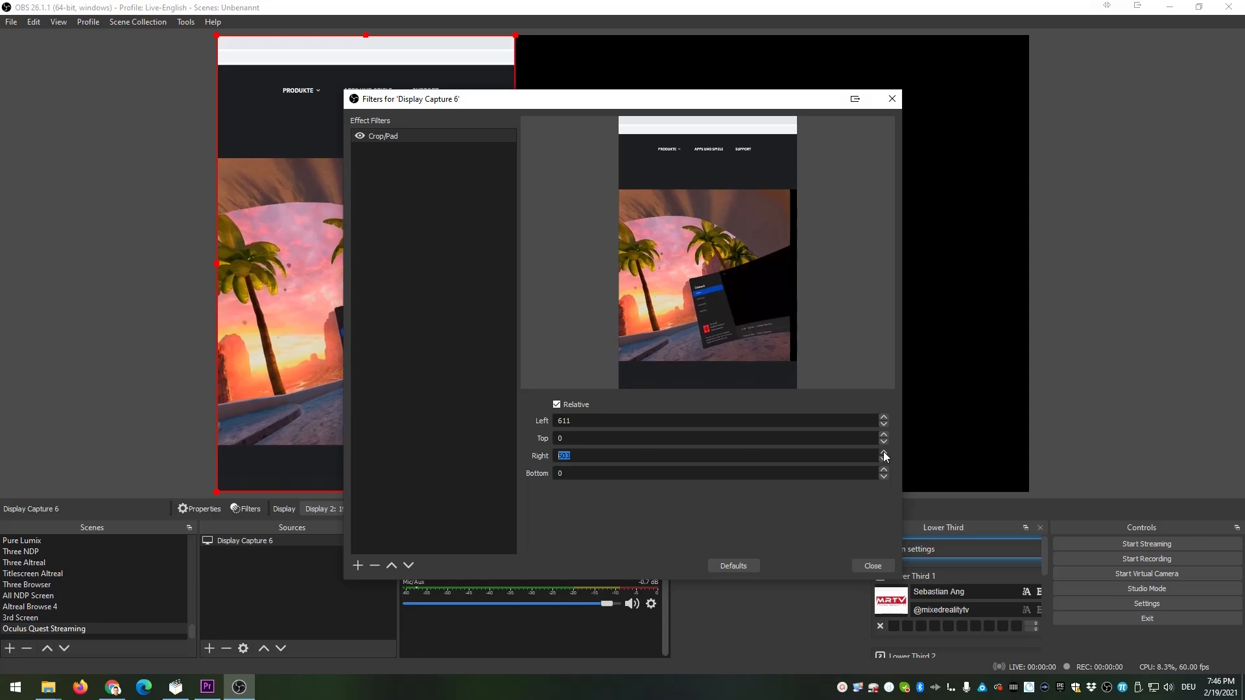
click(883, 452)
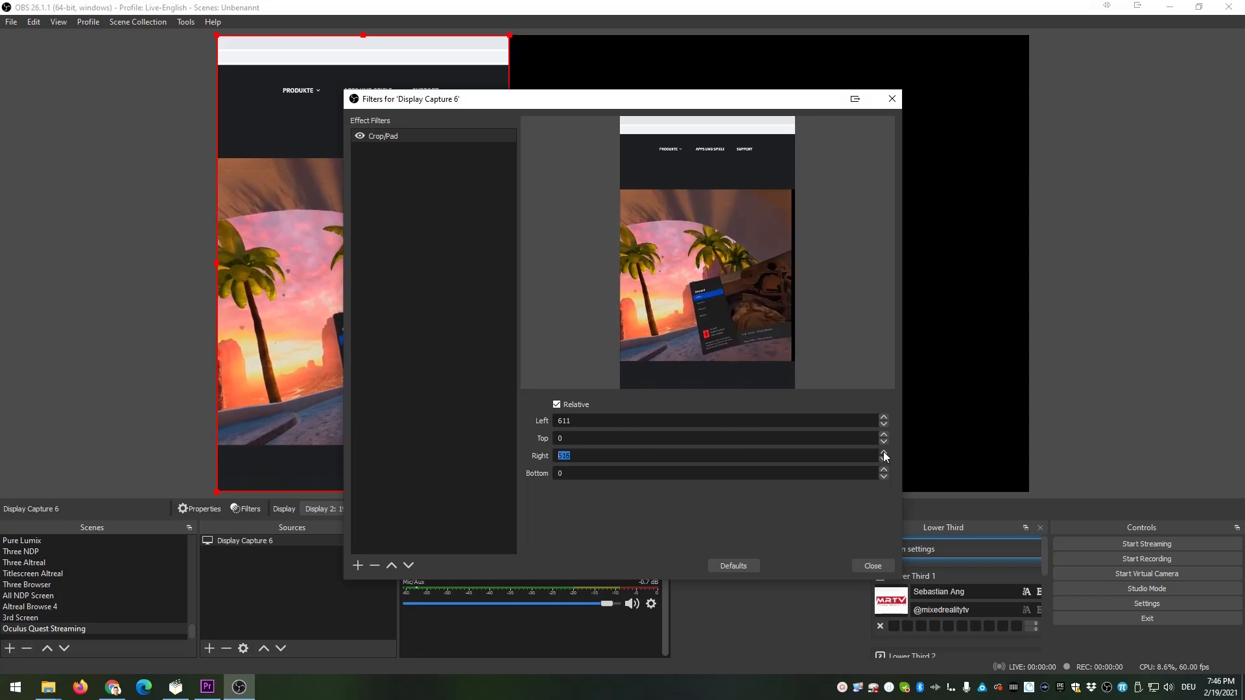
click(883, 452)
click(883, 452)
click(883, 451)
click(883, 452)
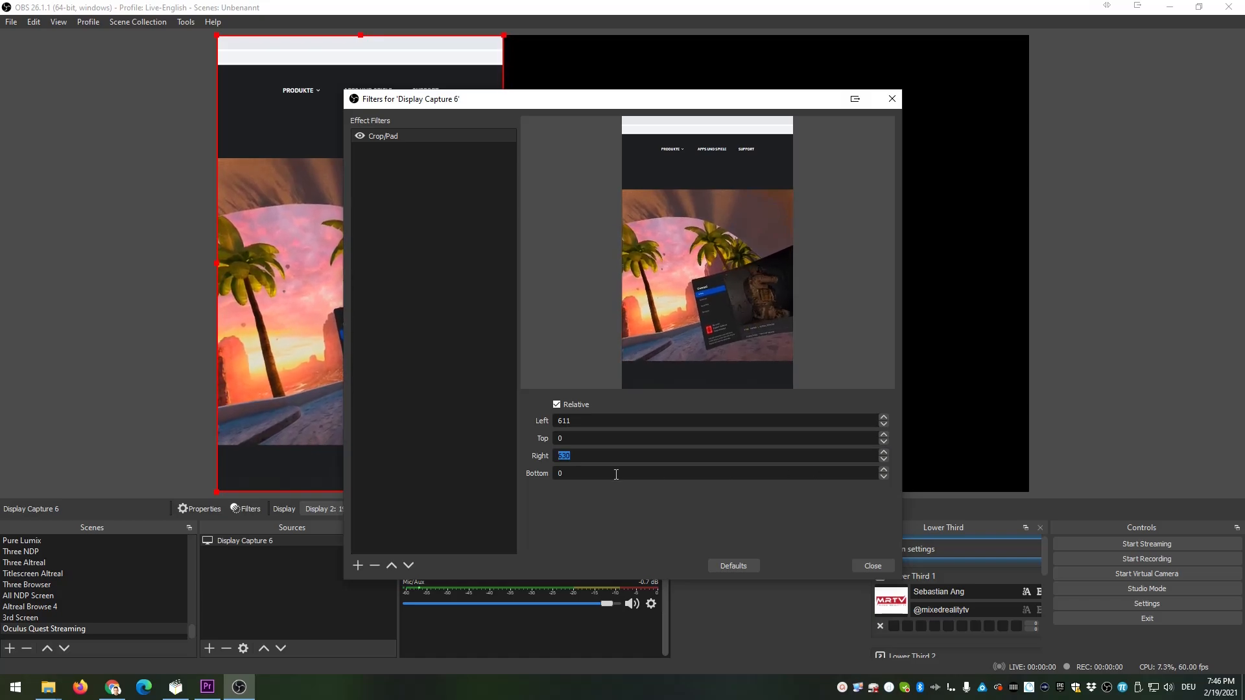
text(630)
key(Tab)
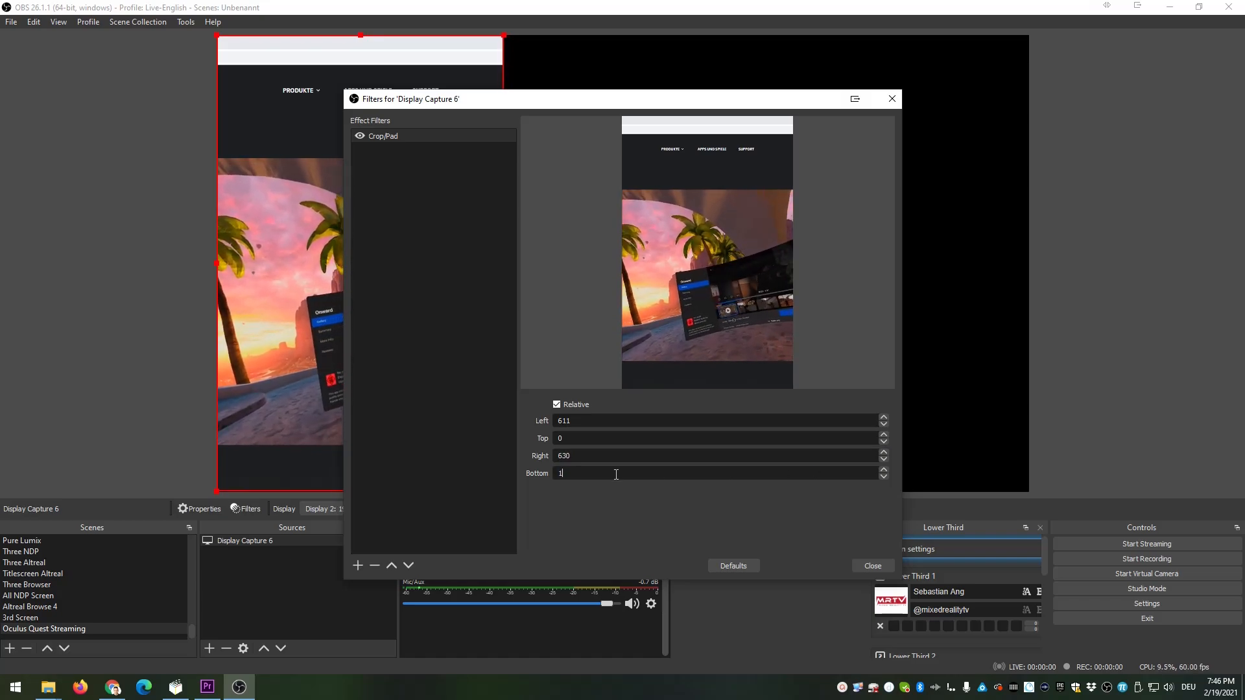
Set the Bottom crop to 111 and the Top crop to 291, then close the filter settings.
text(150)
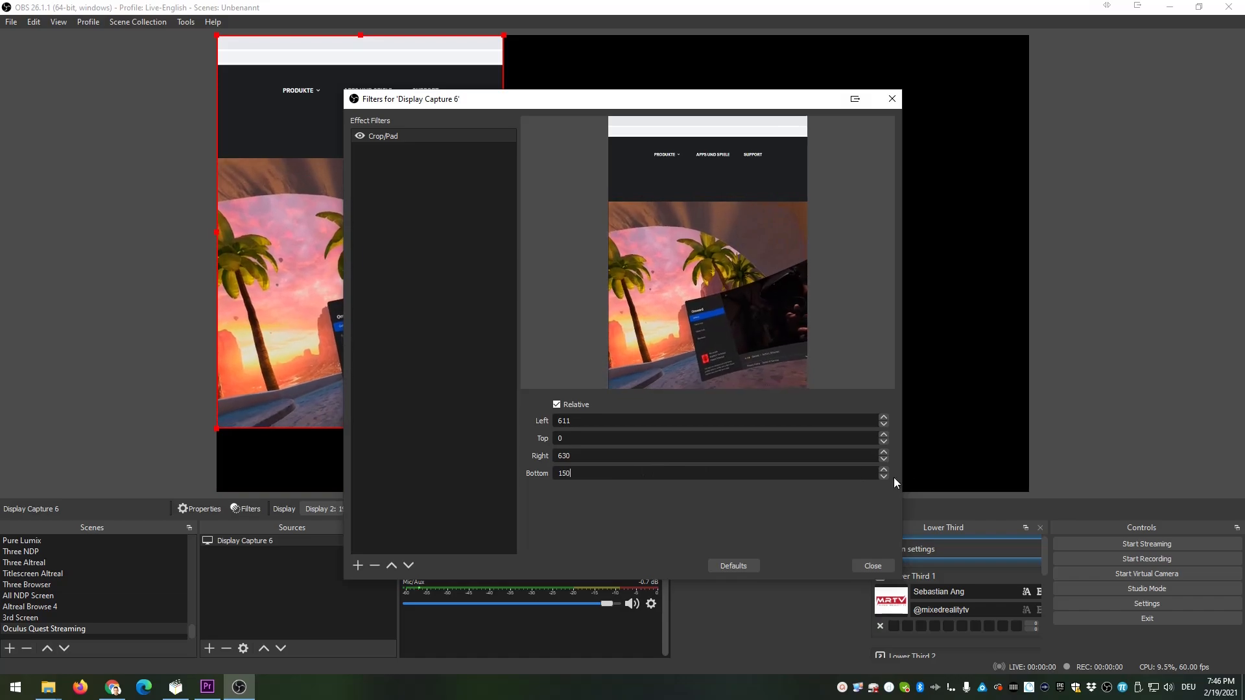
click(885, 435)
click(885, 435)
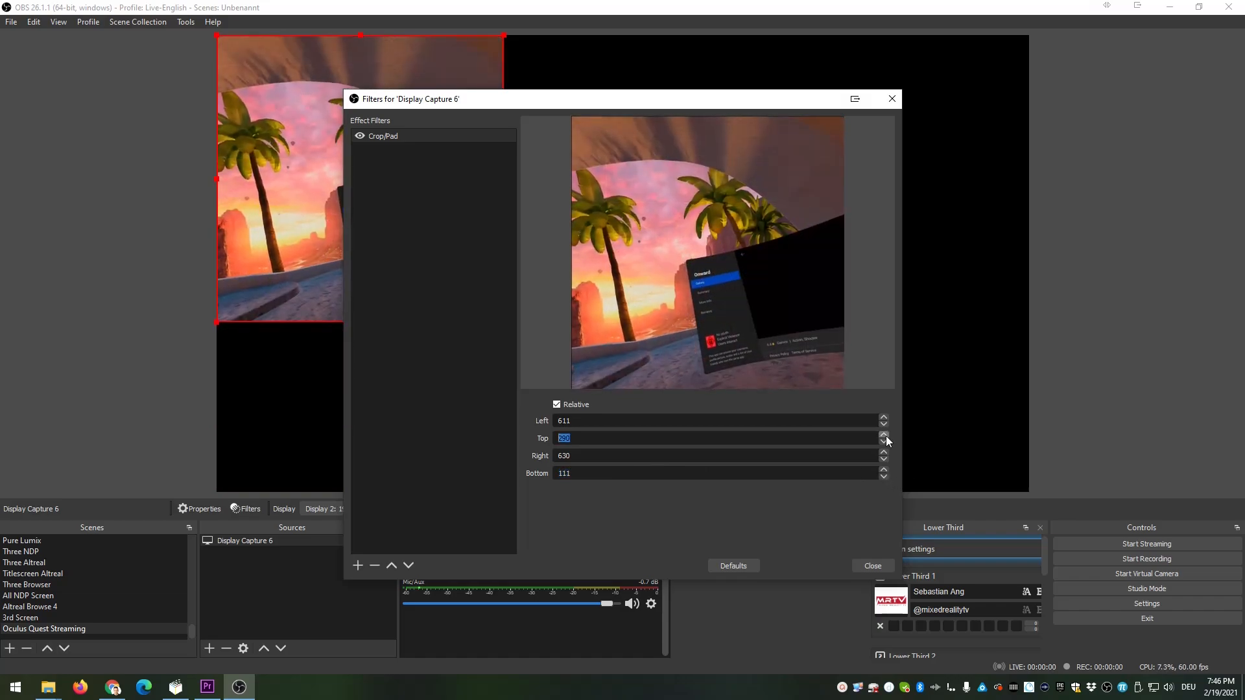
click(886, 435)
click(885, 436)
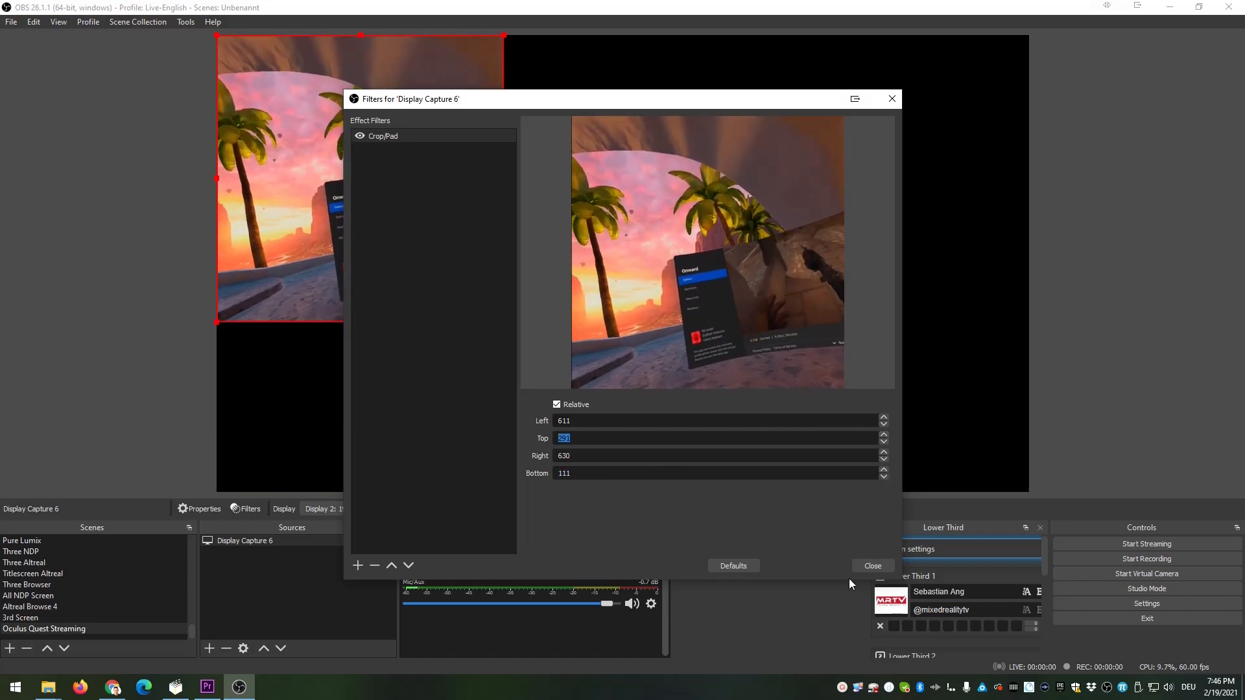
click(869, 566)
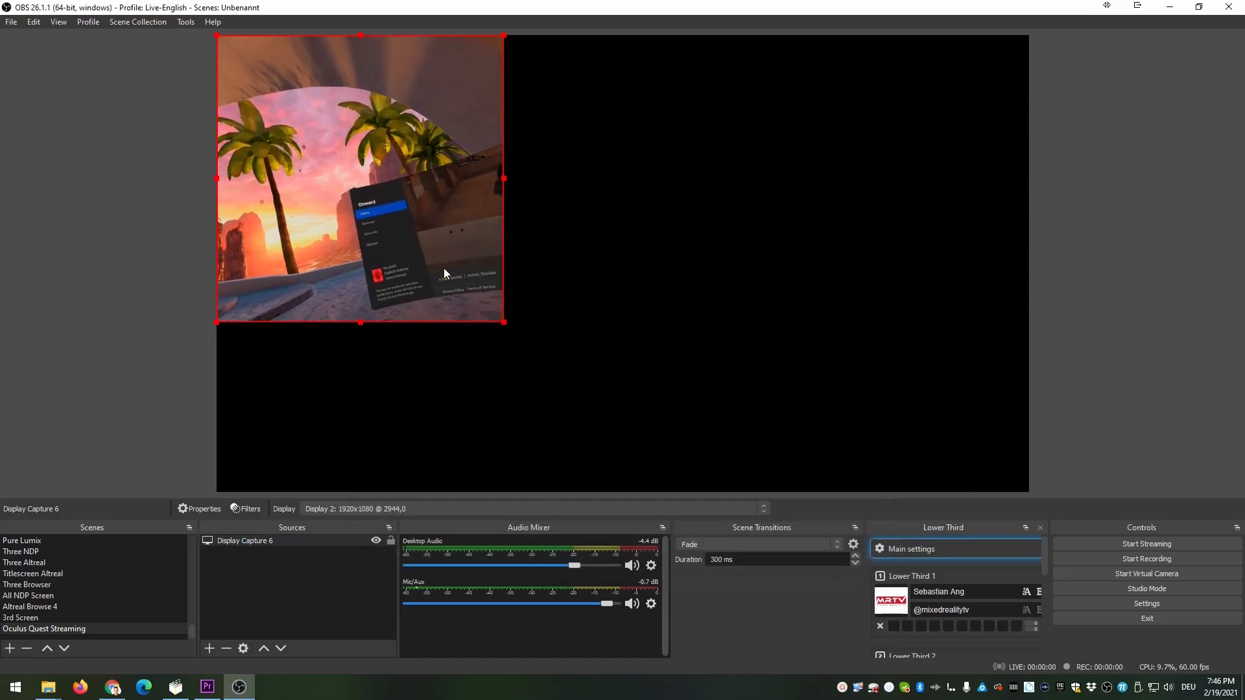
Move the cropped capture toward the middle of the canvas and enlarge it to fill the full canvas height.
drag(444, 267, 722, 312)
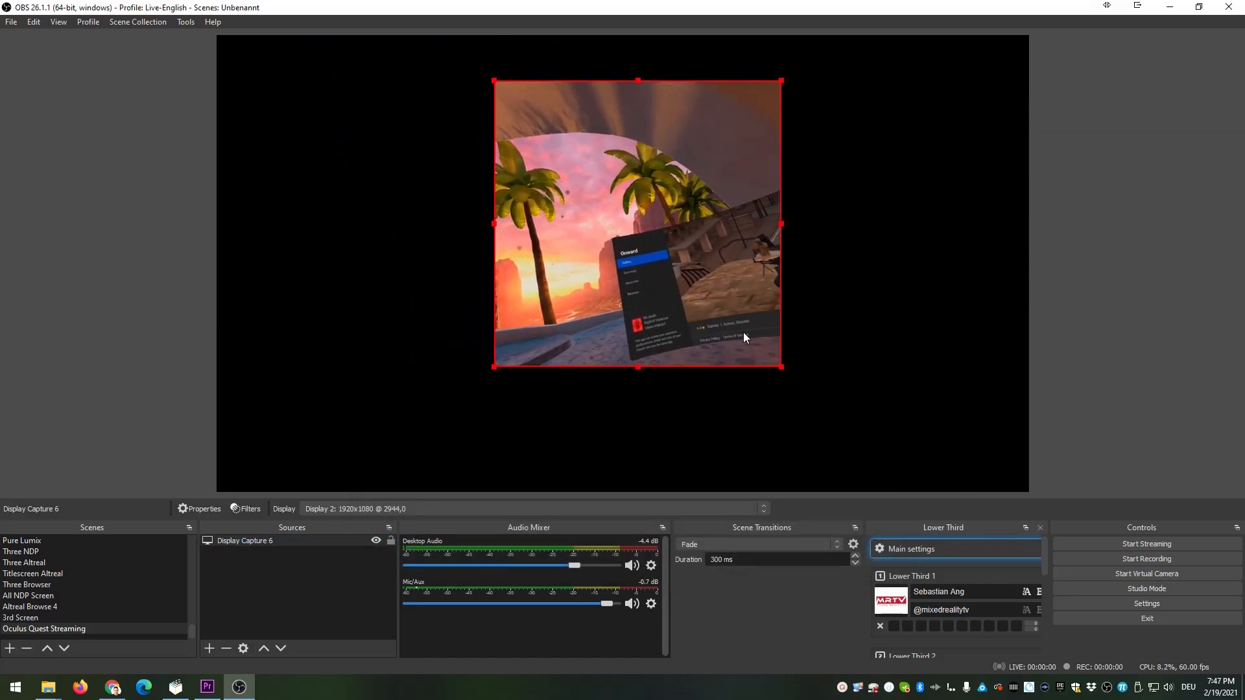
drag(786, 365, 875, 448)
drag(823, 380, 770, 330)
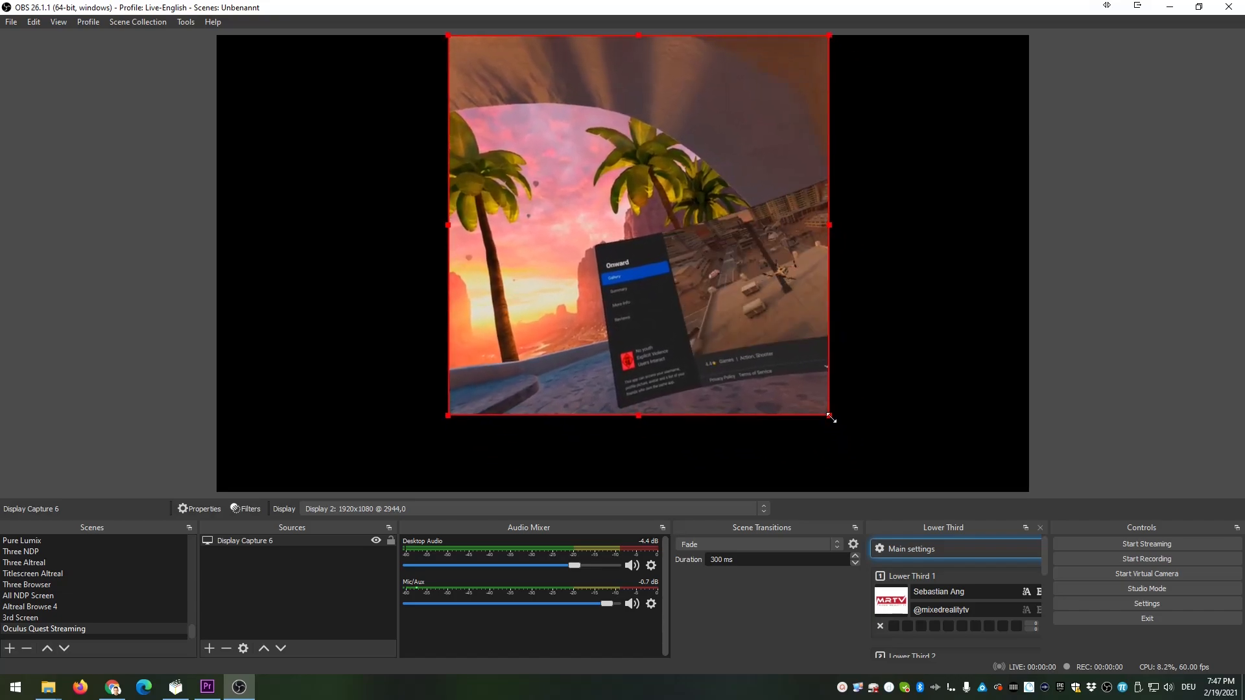
drag(829, 416, 904, 458)
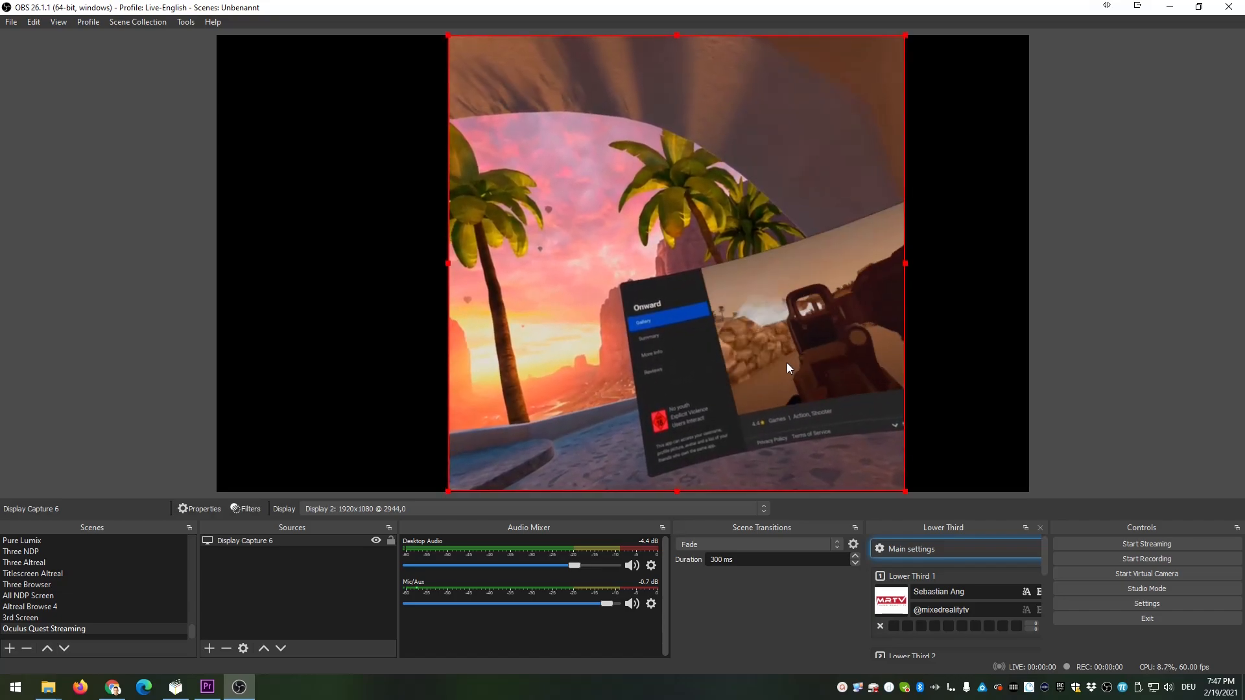
Move the cropped display capture flush against the canvas's right edge and deselect it.
drag(787, 363, 903, 363)
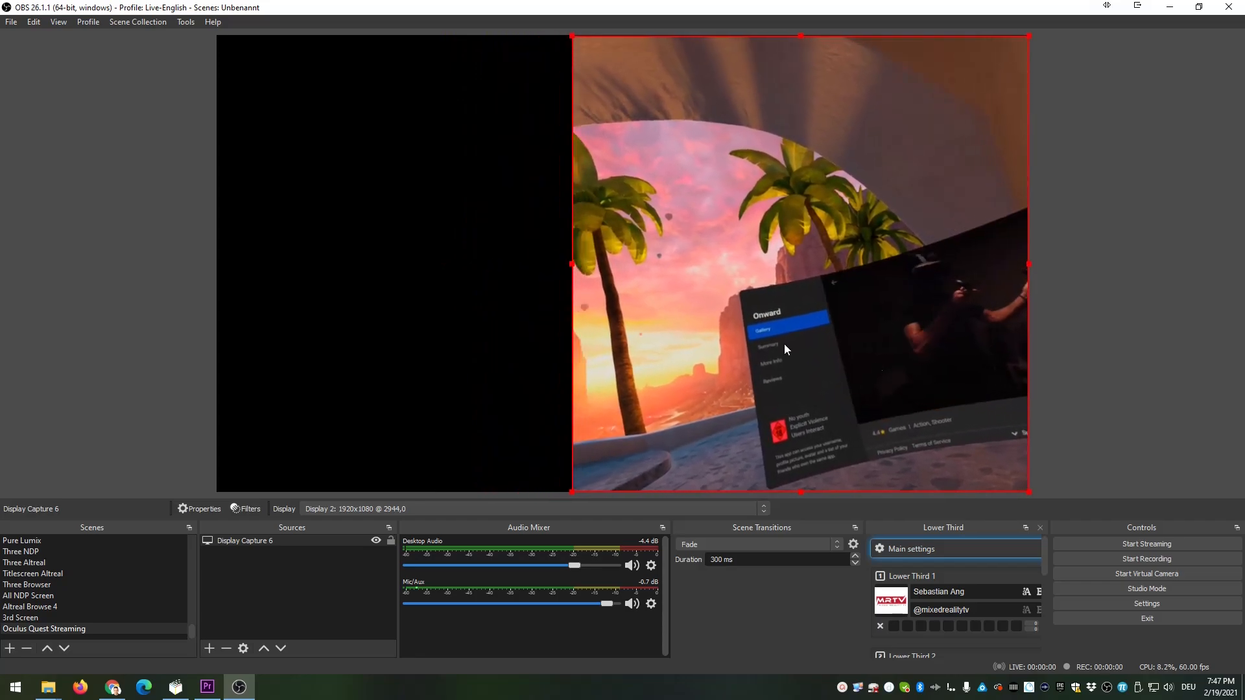
click(444, 344)
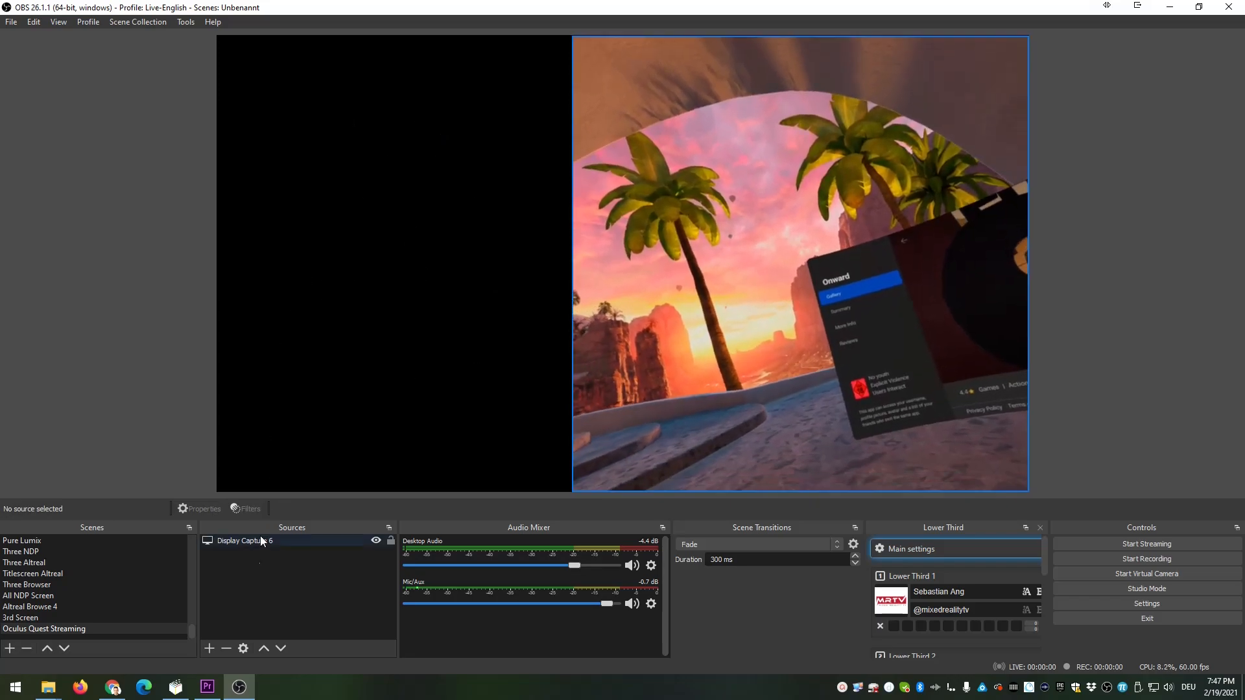
Add the existing Sony video capture device to the scene as a visible source.
click(209, 647)
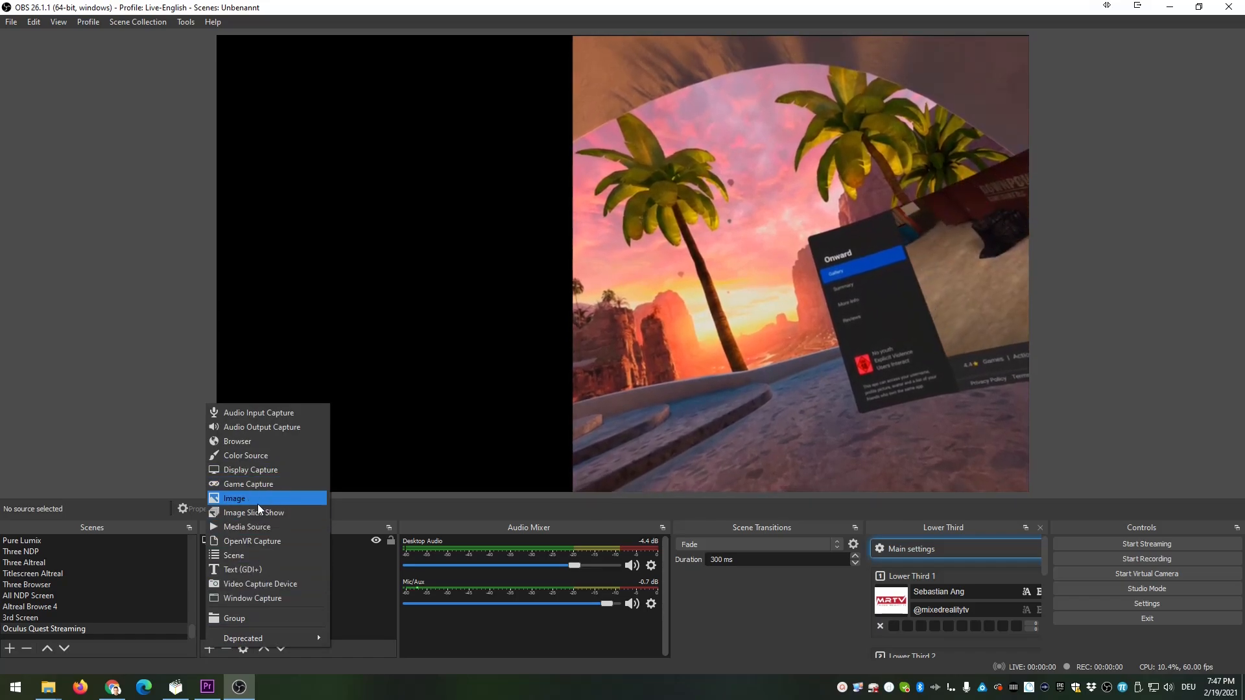
click(254, 582)
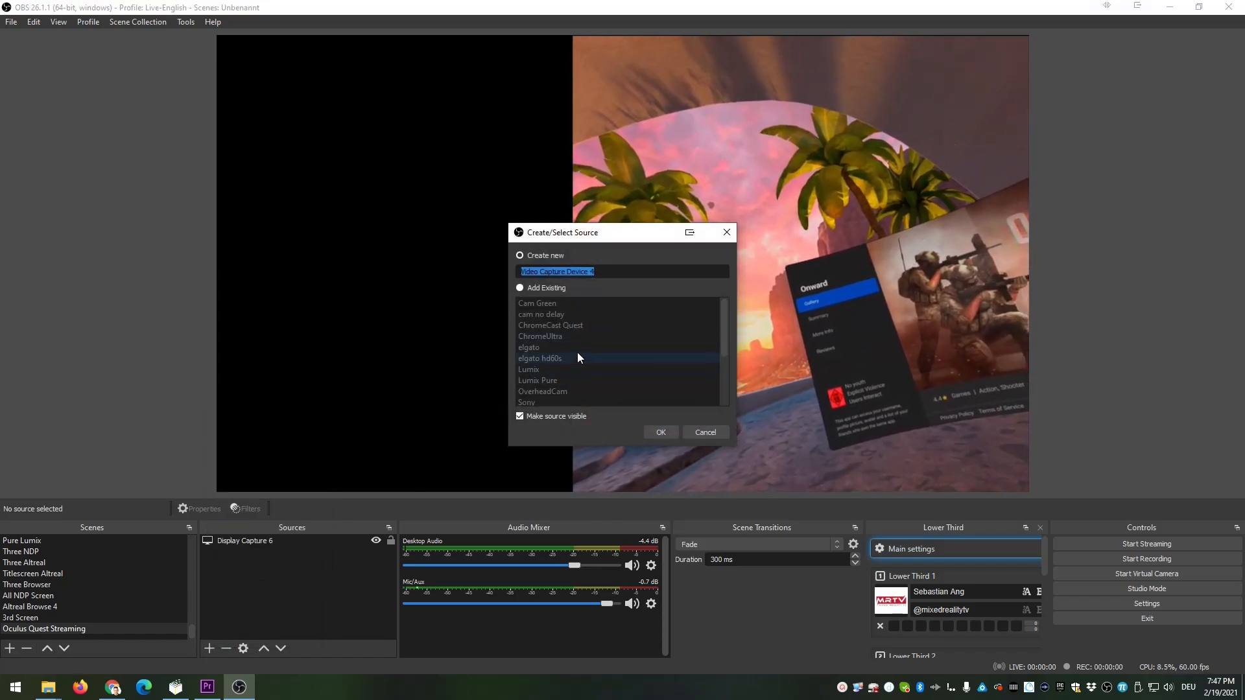
click(519, 288)
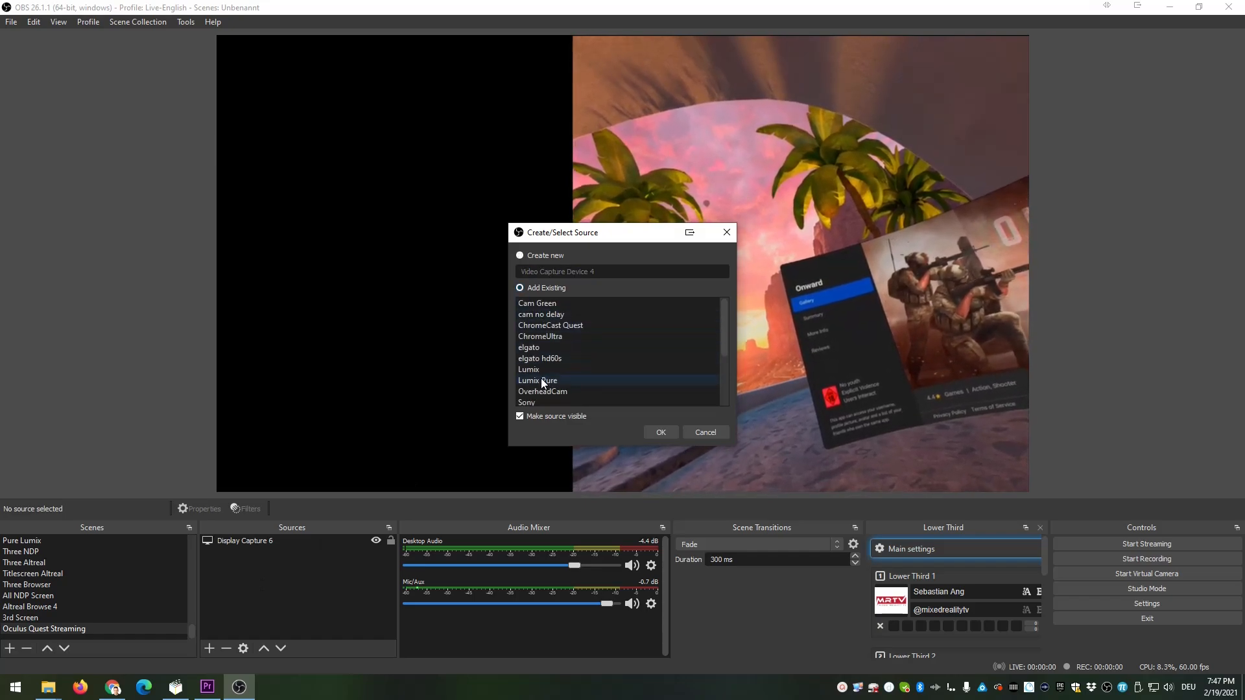
click(537, 399)
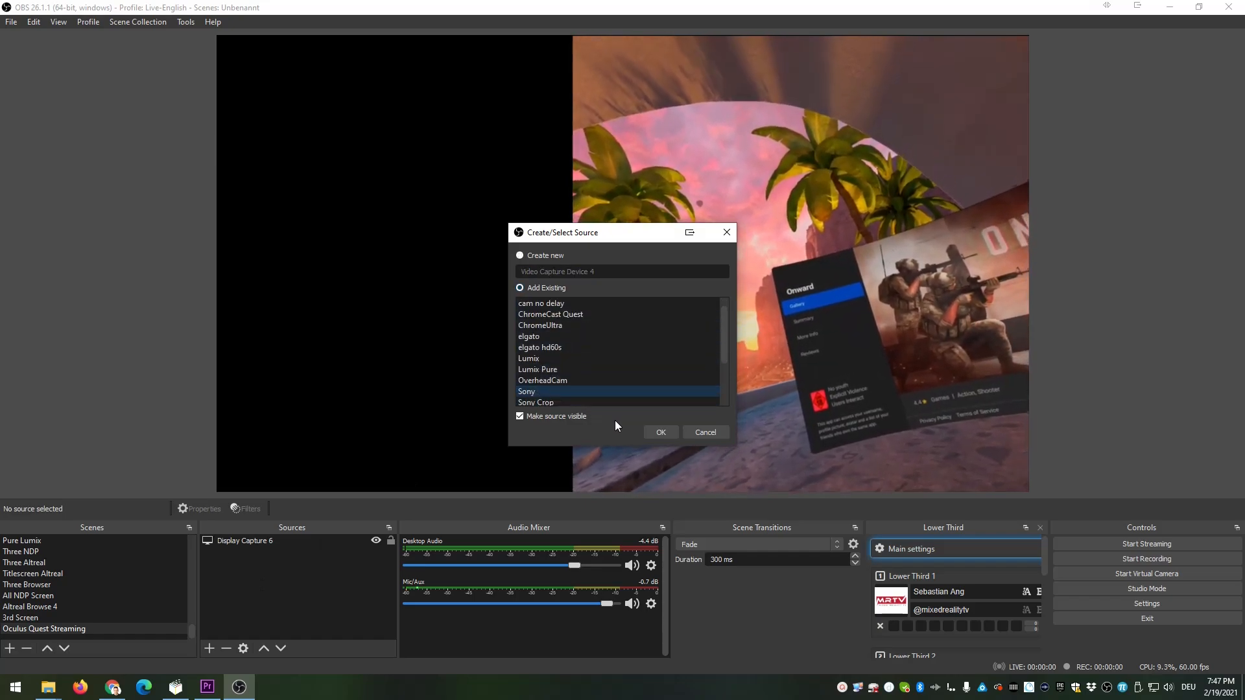
click(674, 430)
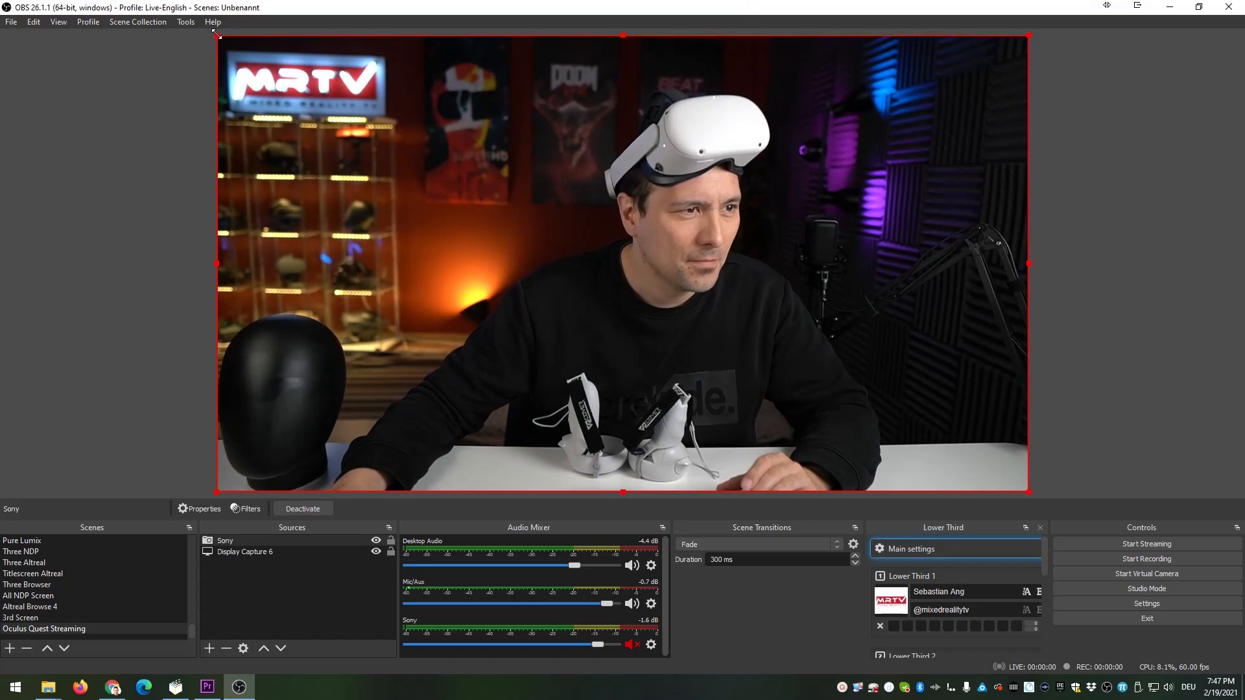
Place the Sony camera source beneath the display capture in the layer order and shift it left so the presenter fills the free area.
drag(234, 539, 234, 553)
drag(496, 272, 359, 273)
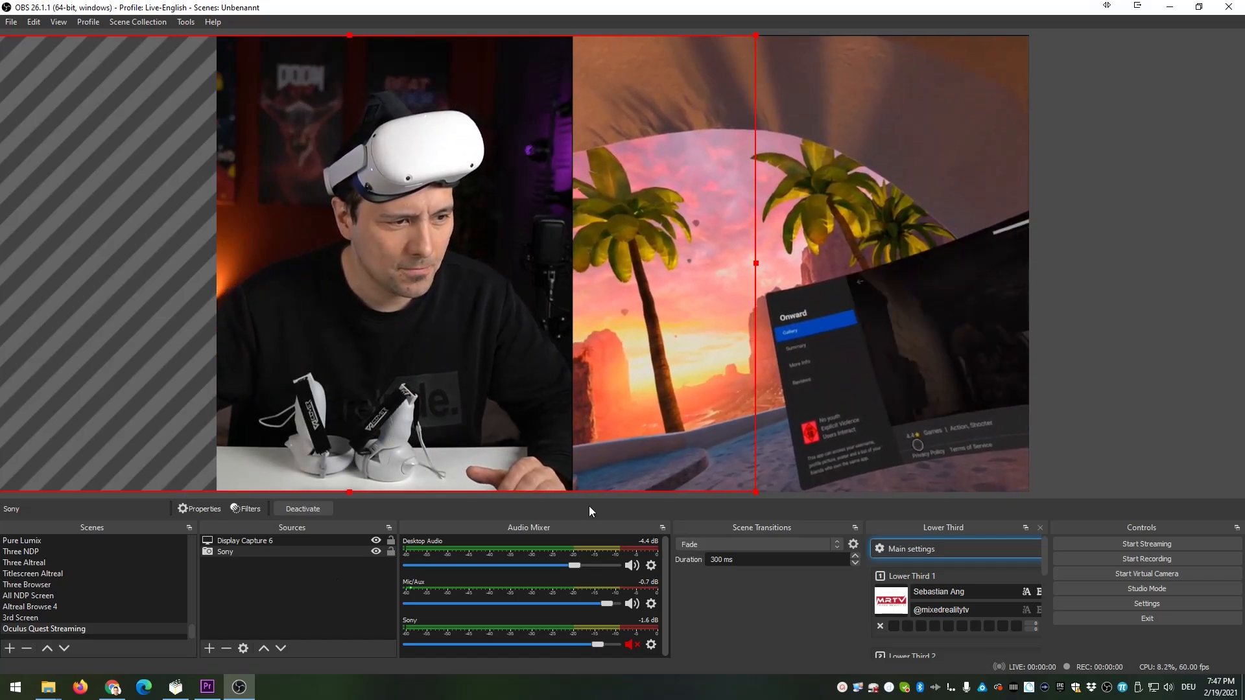
Set the Mic/Aux audio device to Mikrofon (Antlion Wireless Microphone) and confirm its properties.
click(651, 605)
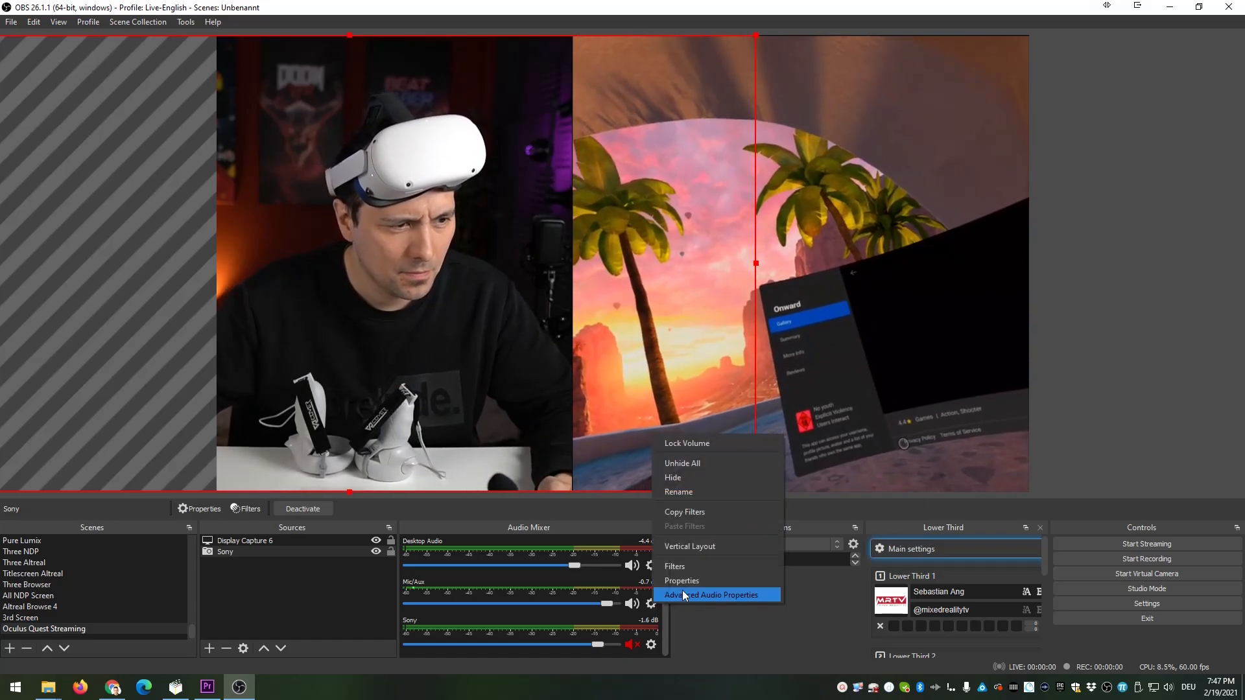
click(681, 581)
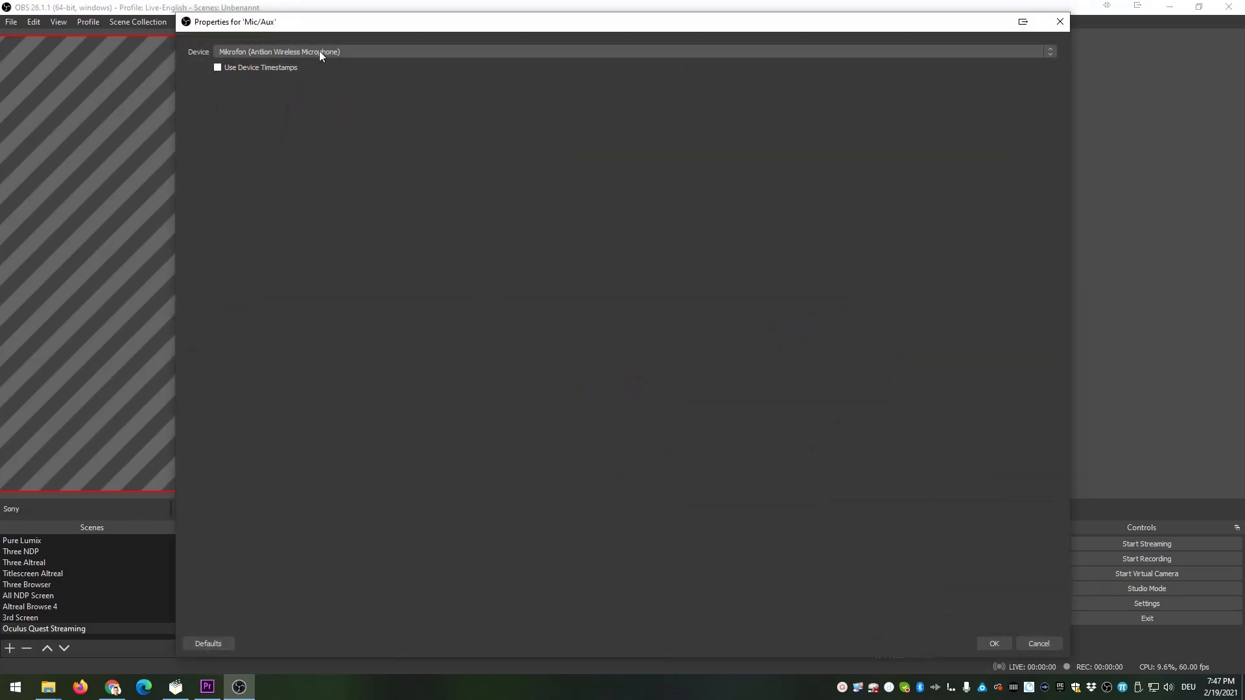
click(321, 51)
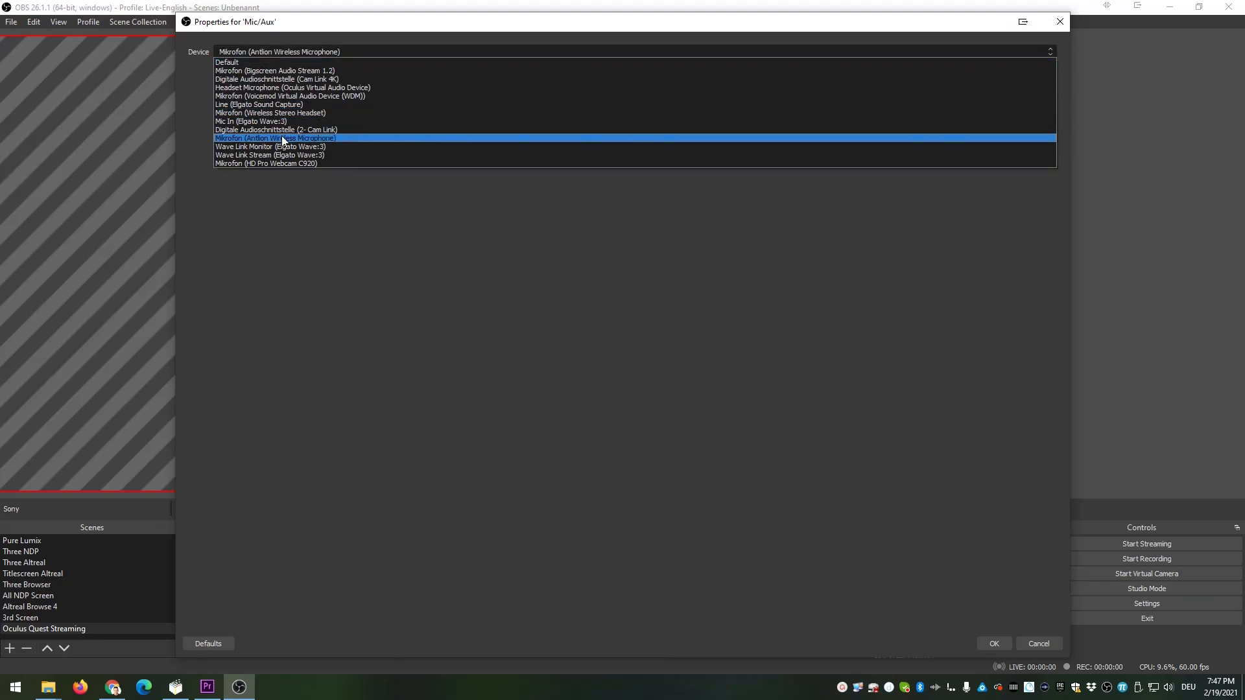
click(297, 138)
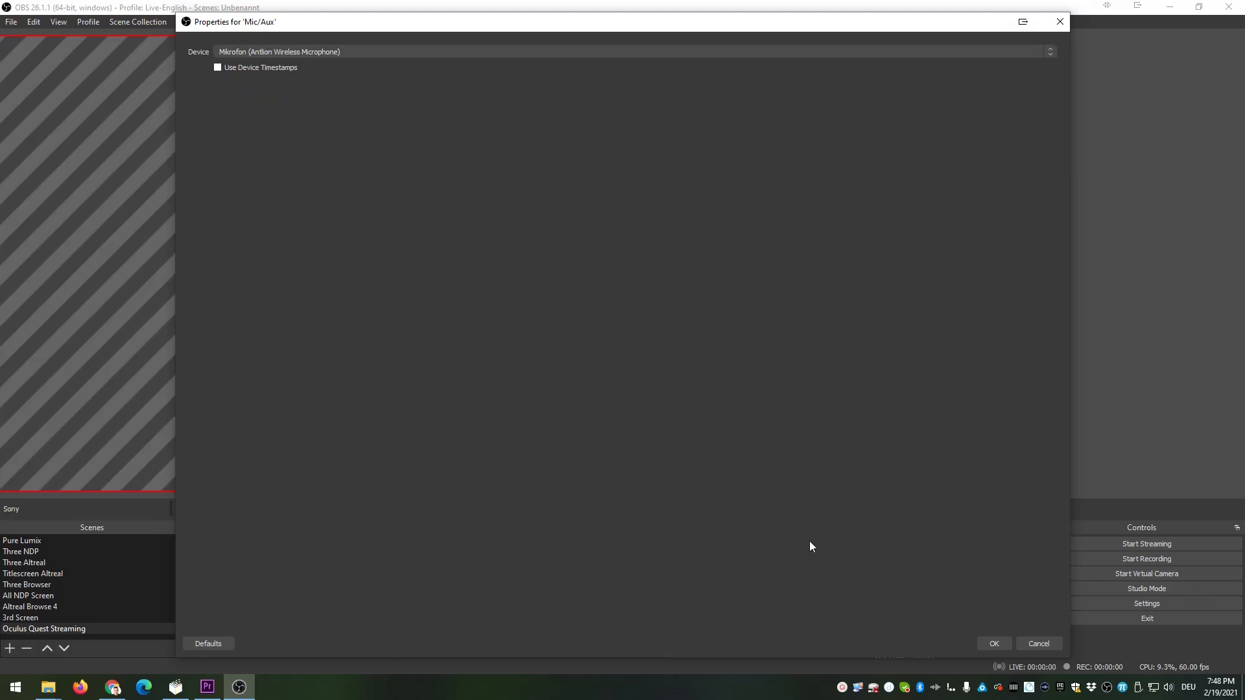
click(993, 643)
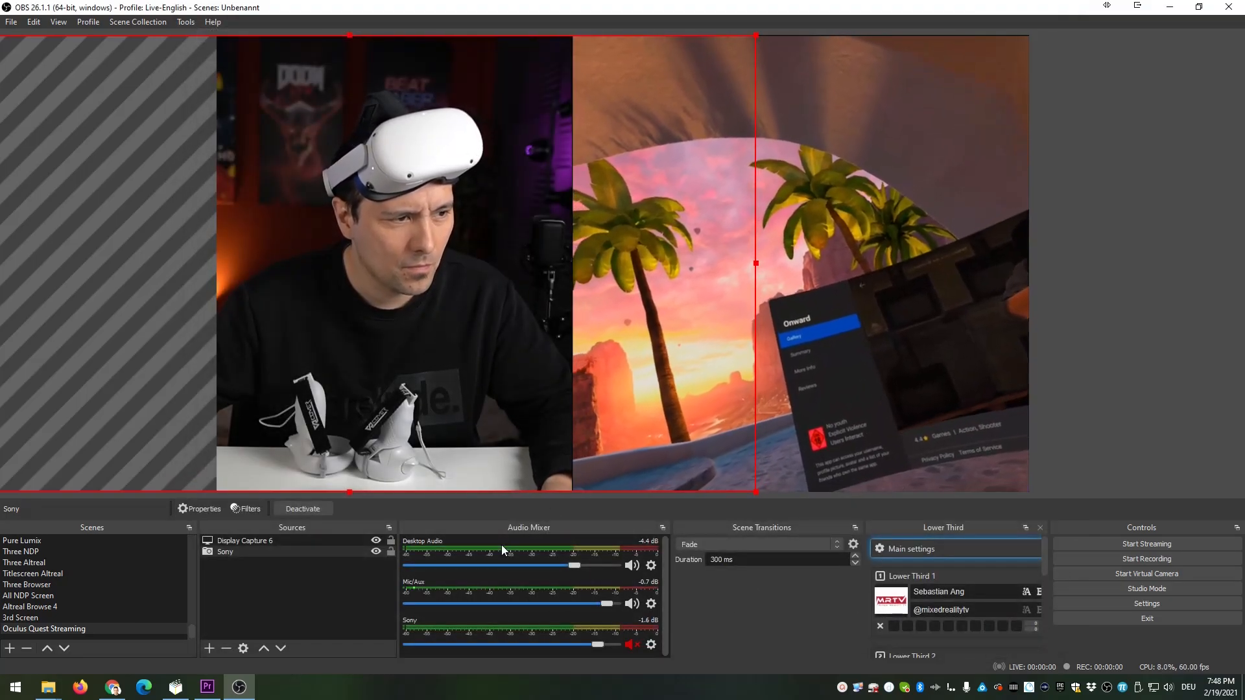
Select Default as the Desktop Audio device and confirm its properties.
click(652, 565)
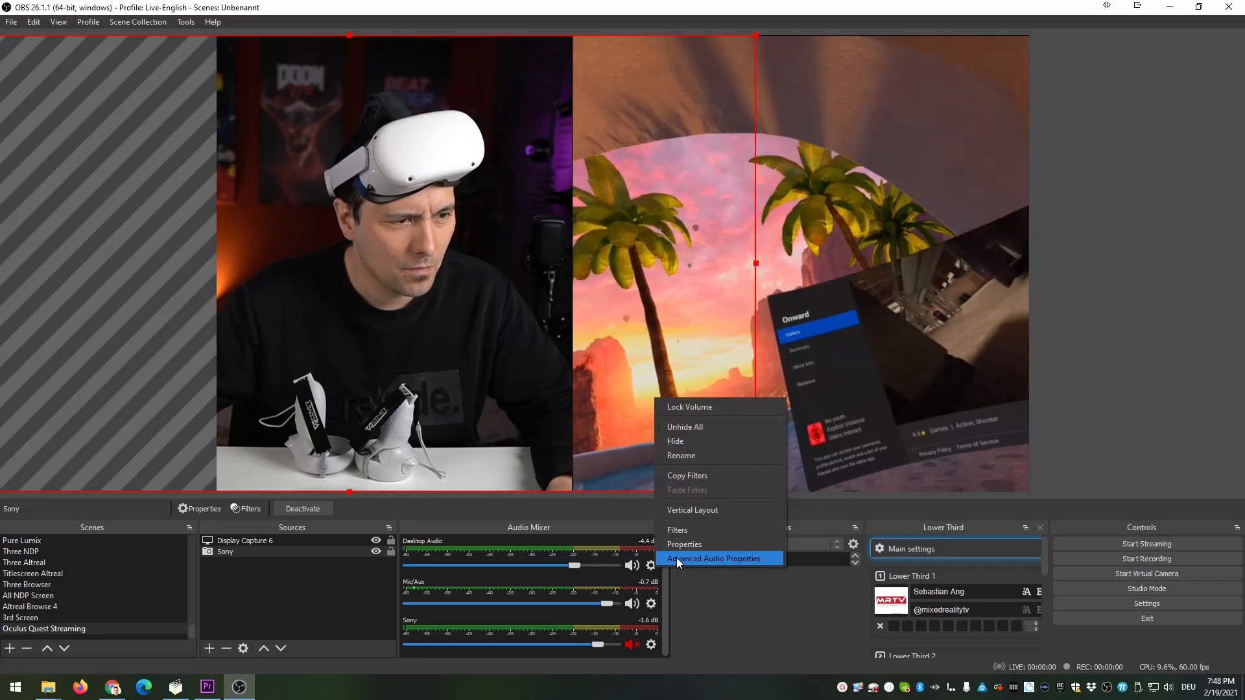
click(699, 547)
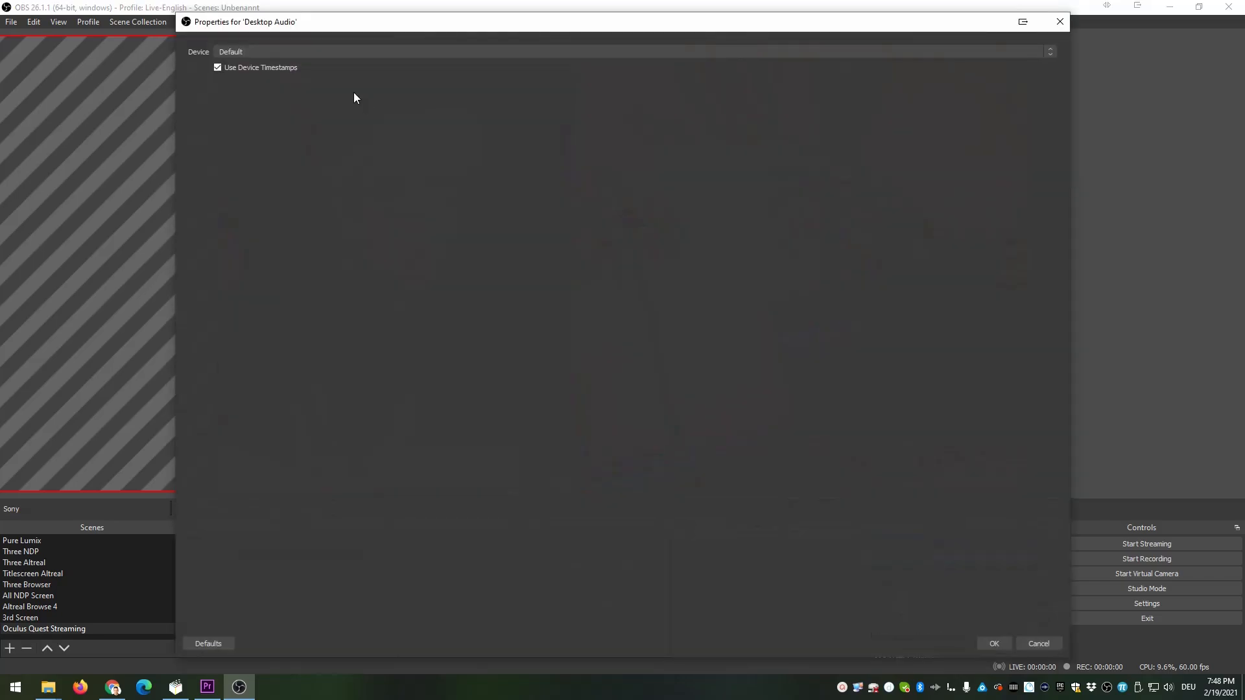
click(298, 51)
click(254, 51)
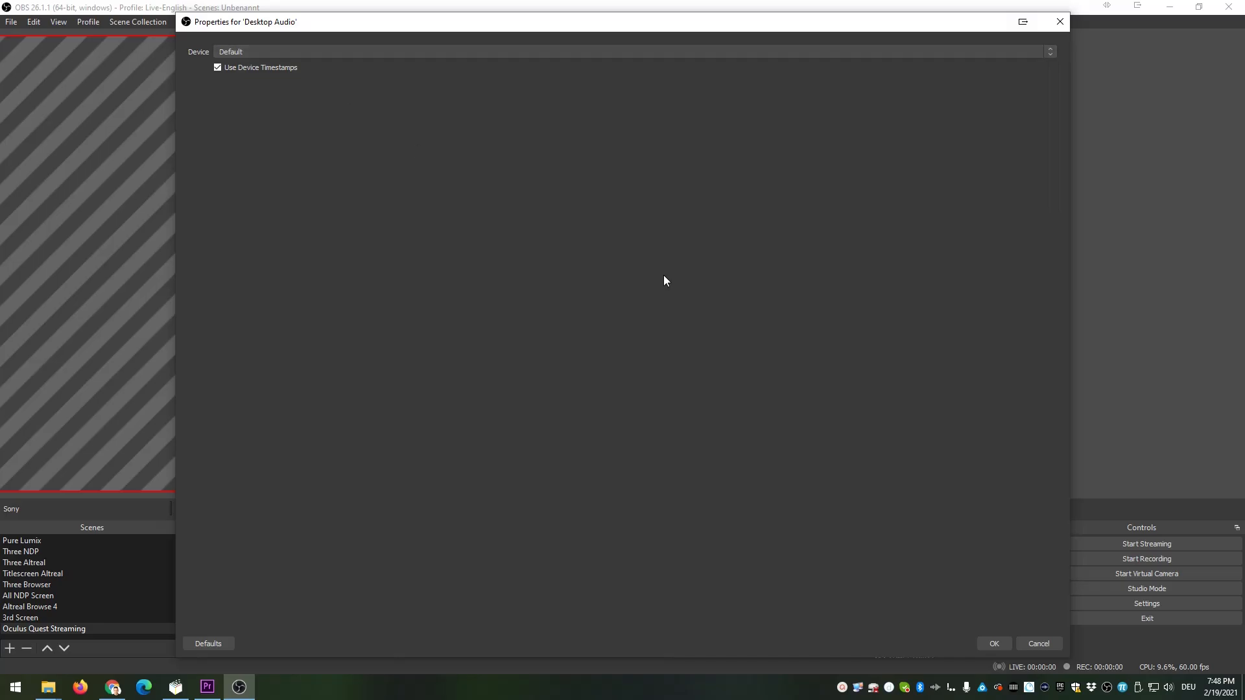
click(994, 643)
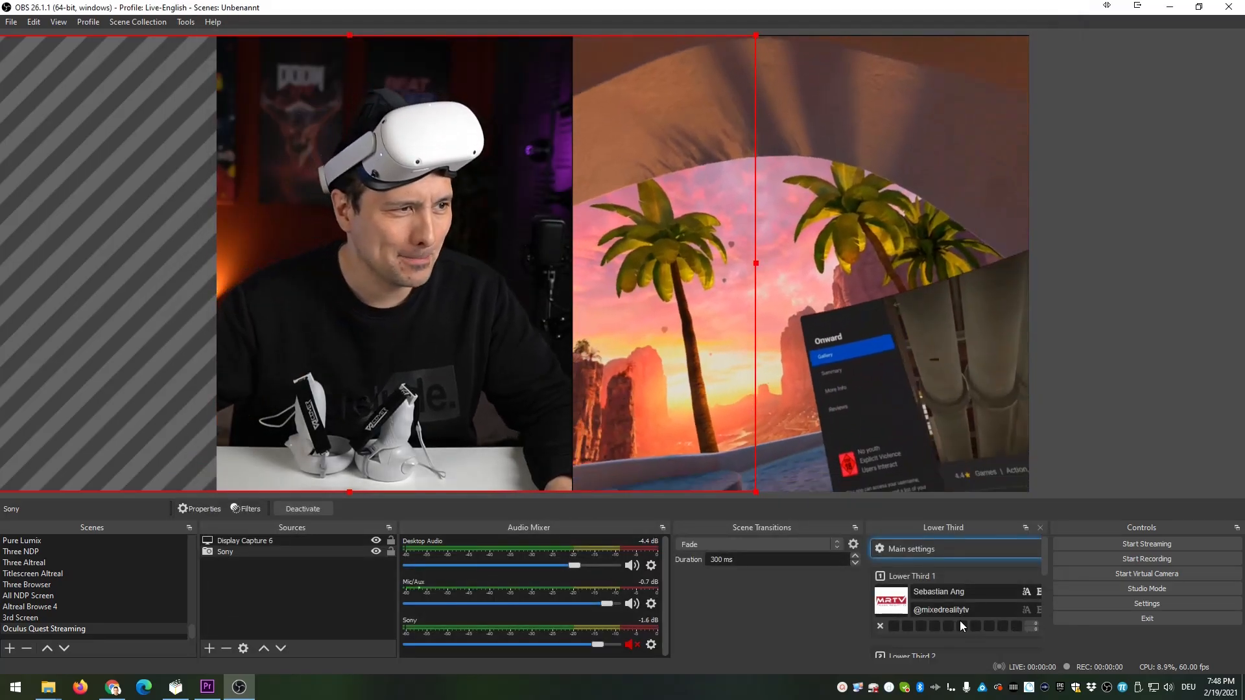
Choose YouTube / YouTube Gaming as the streaming service in the stream settings.
click(11, 21)
click(25, 73)
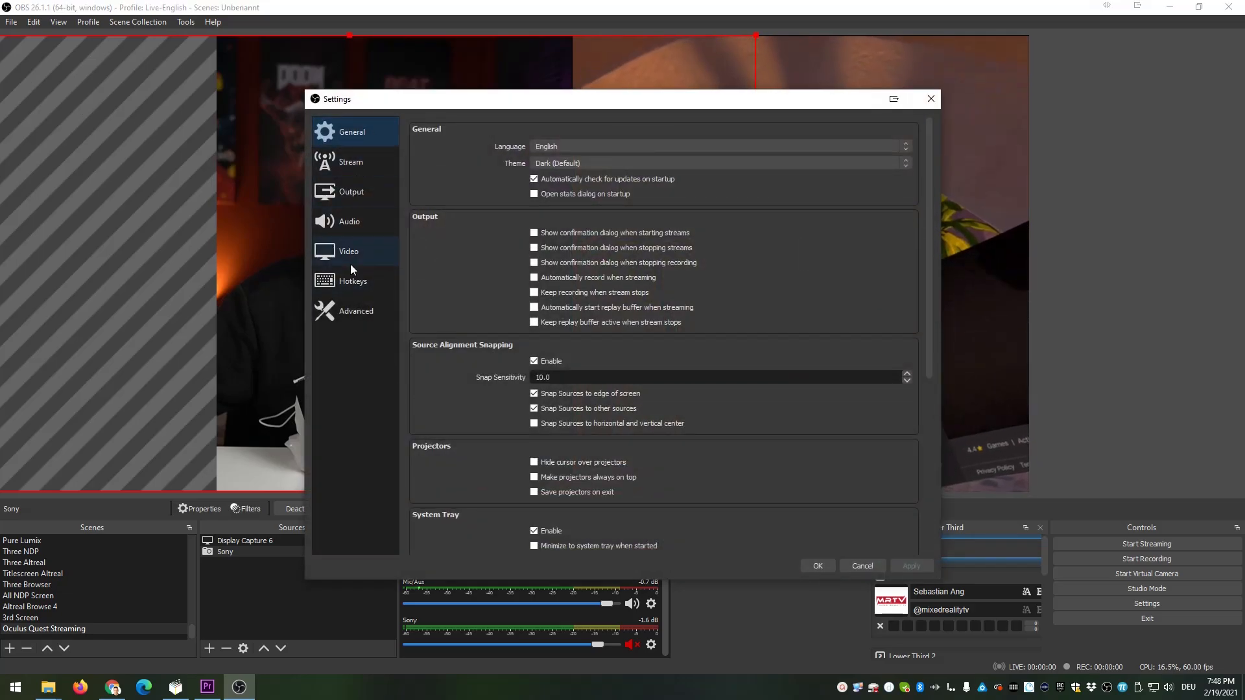
click(363, 165)
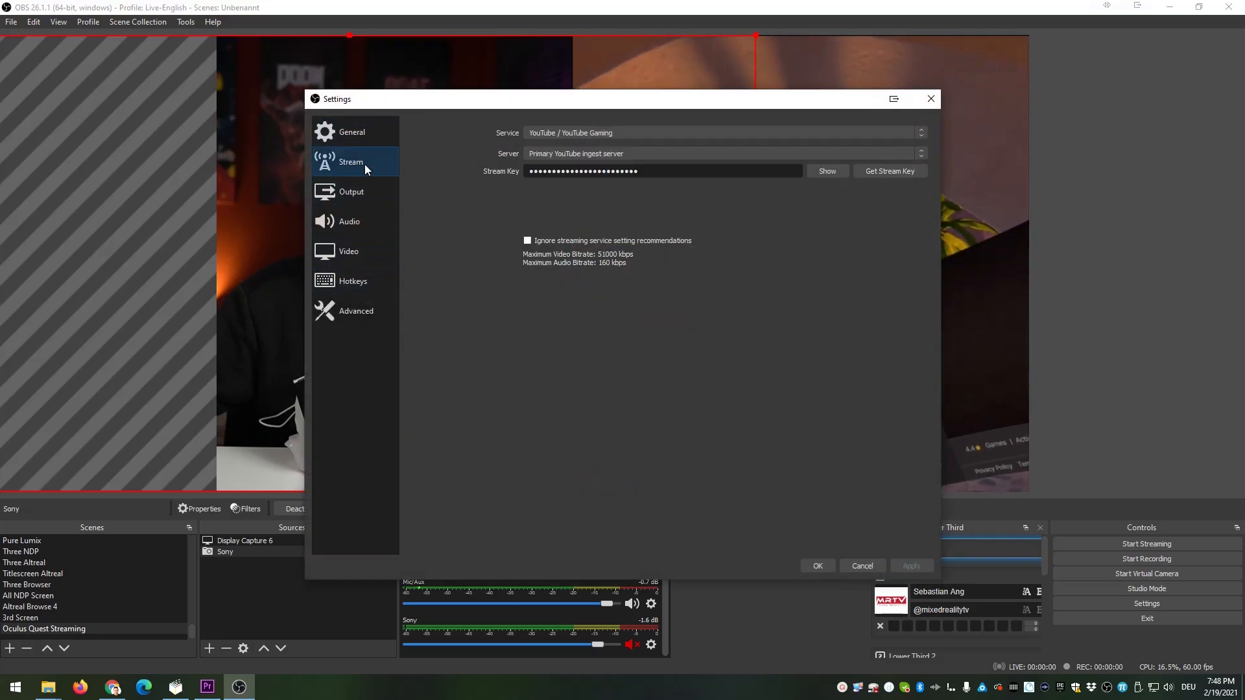
click(660, 133)
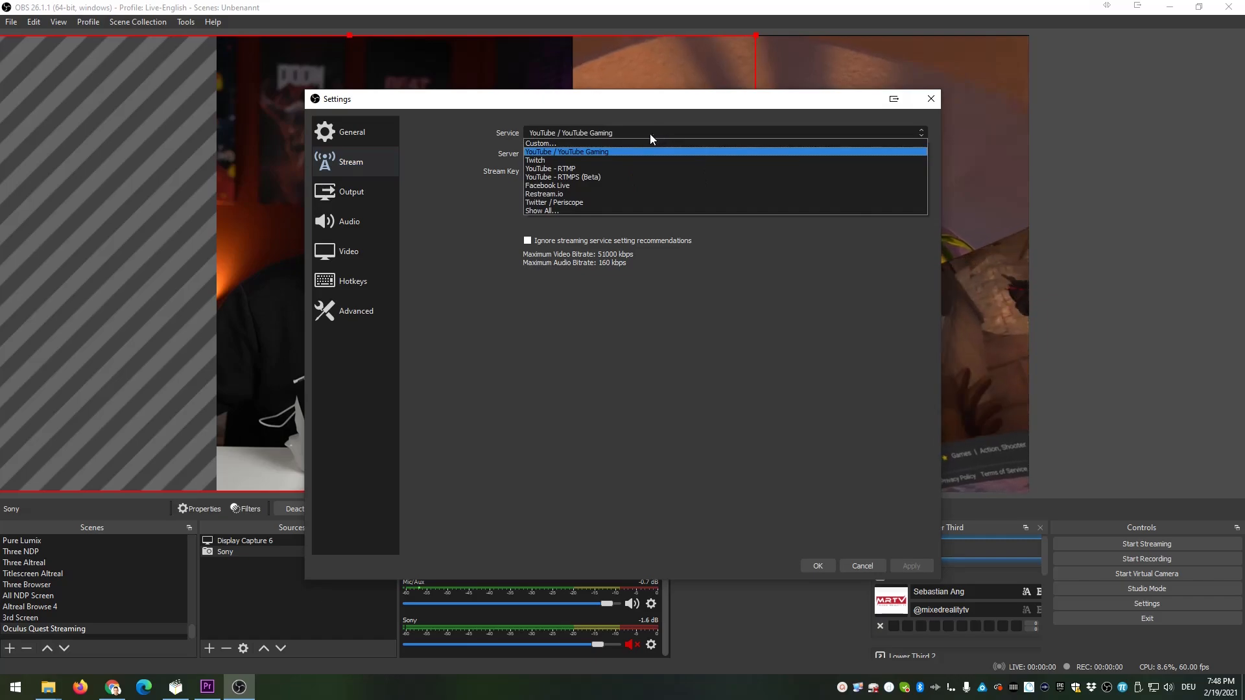
click(579, 153)
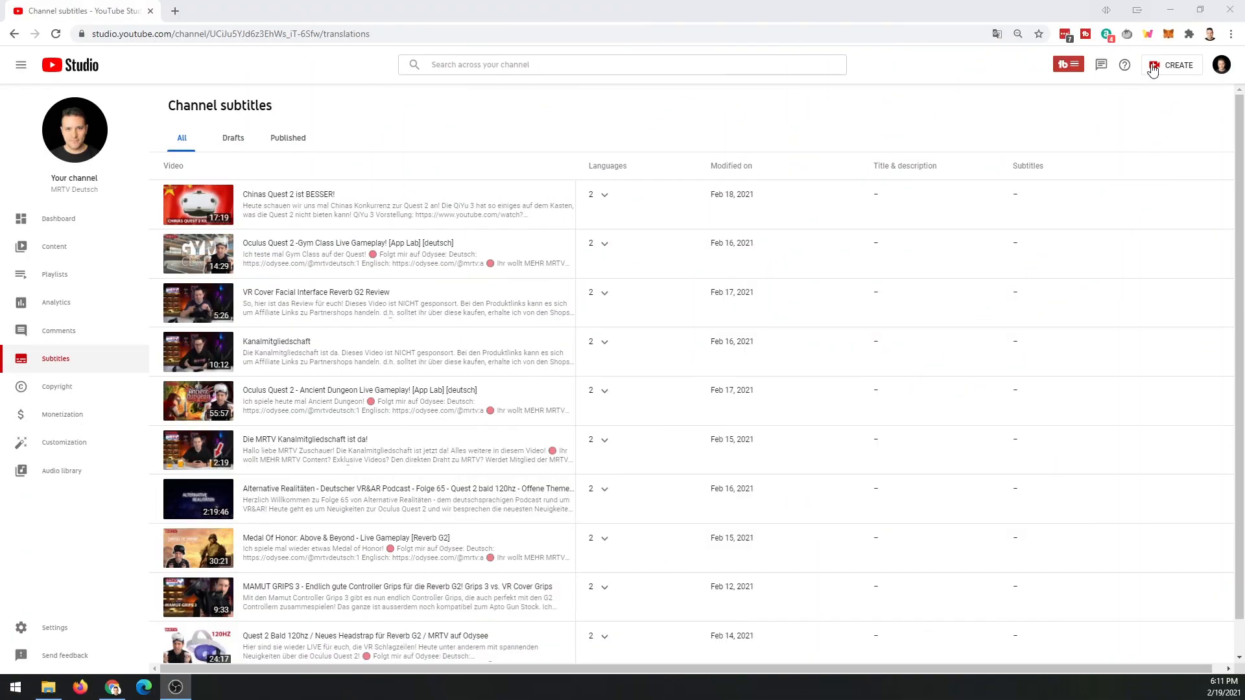
Switch to YouTube Studio and start creating a live stream, and save the stream settings back in OBS.
click(1165, 70)
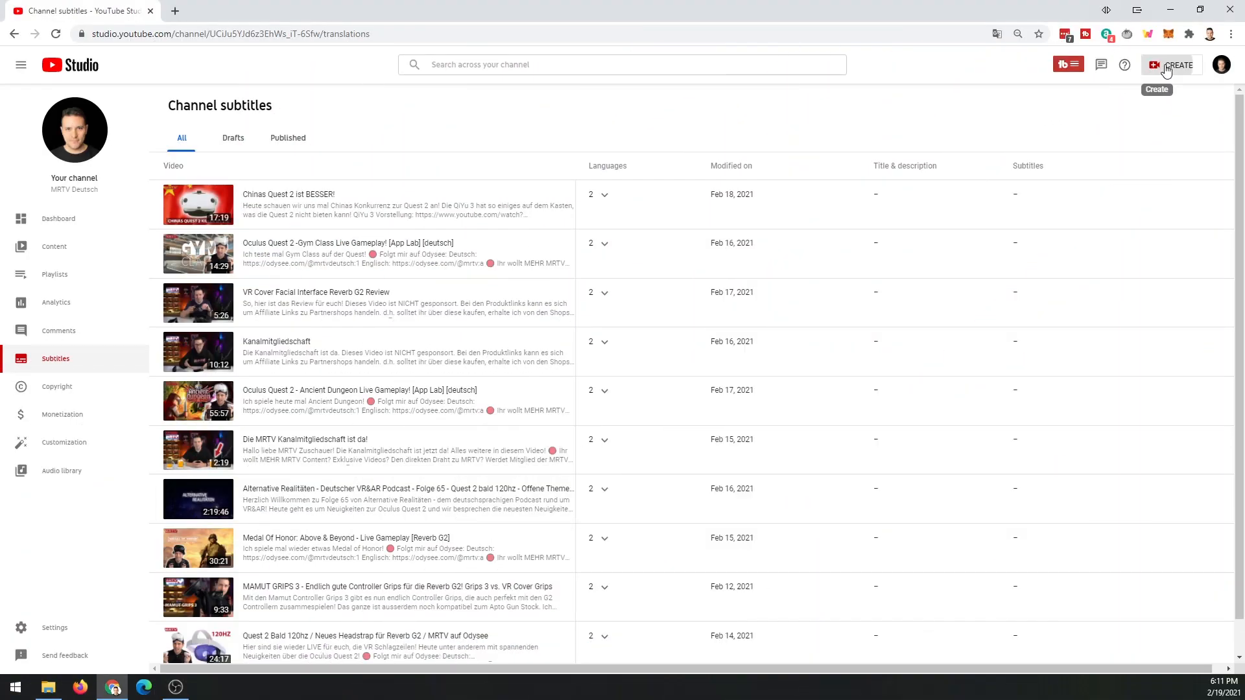
click(1161, 106)
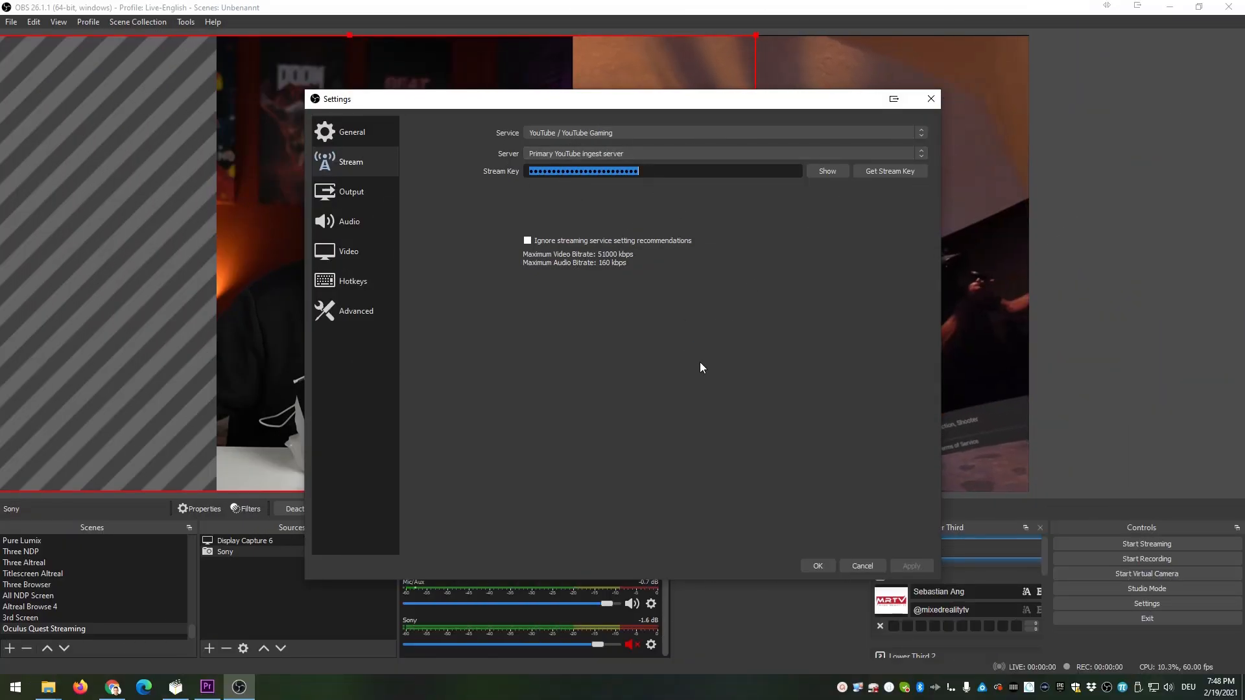
click(814, 561)
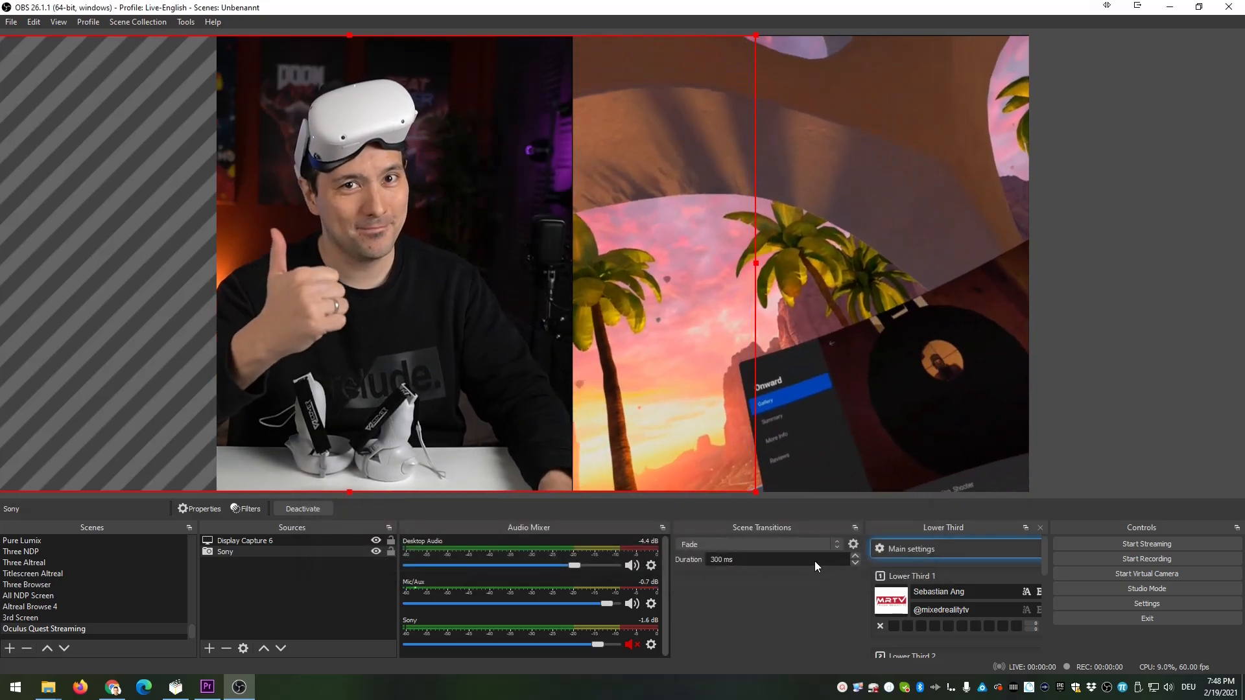